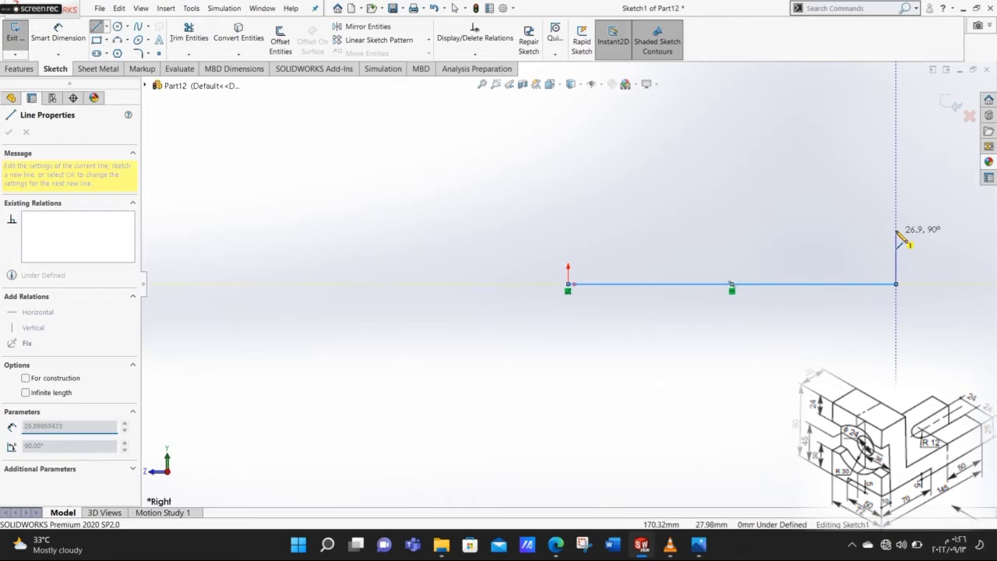
Step: Sketch the profile's outer lines from the base's free end: about 28 mm up, 64 mm inward, 63 mm up, and across to above the origin
click(896, 229)
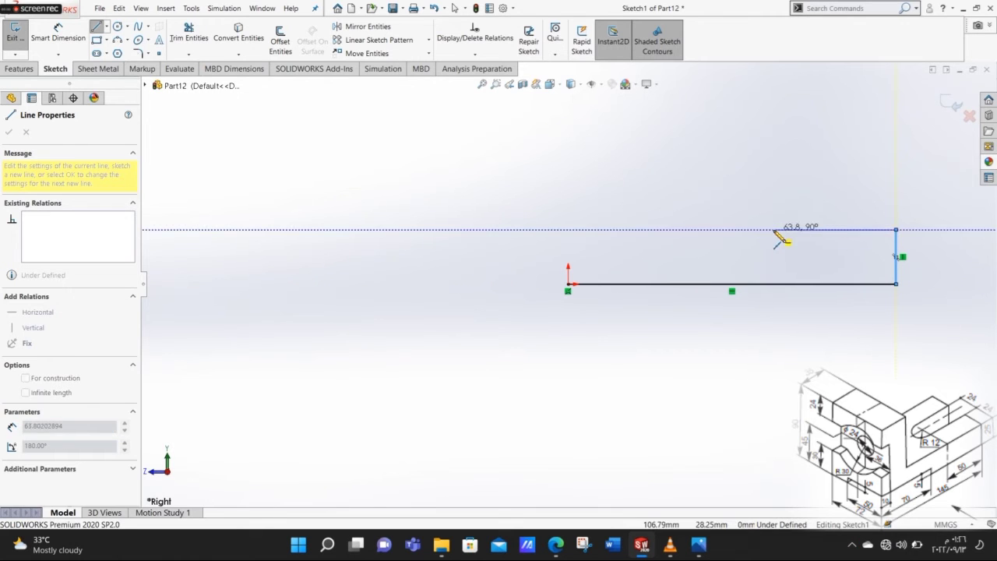
click(773, 230)
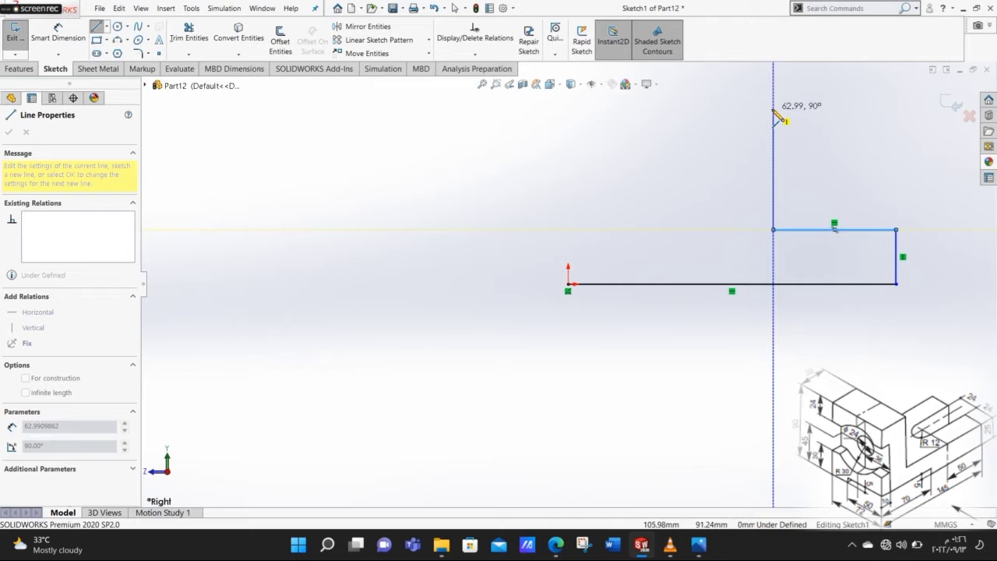
click(773, 109)
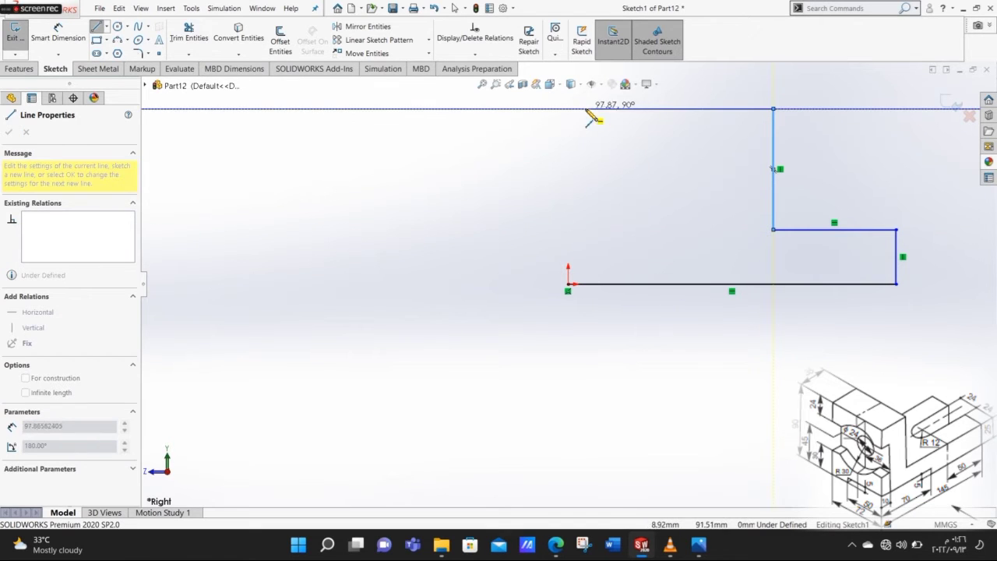
click(568, 110)
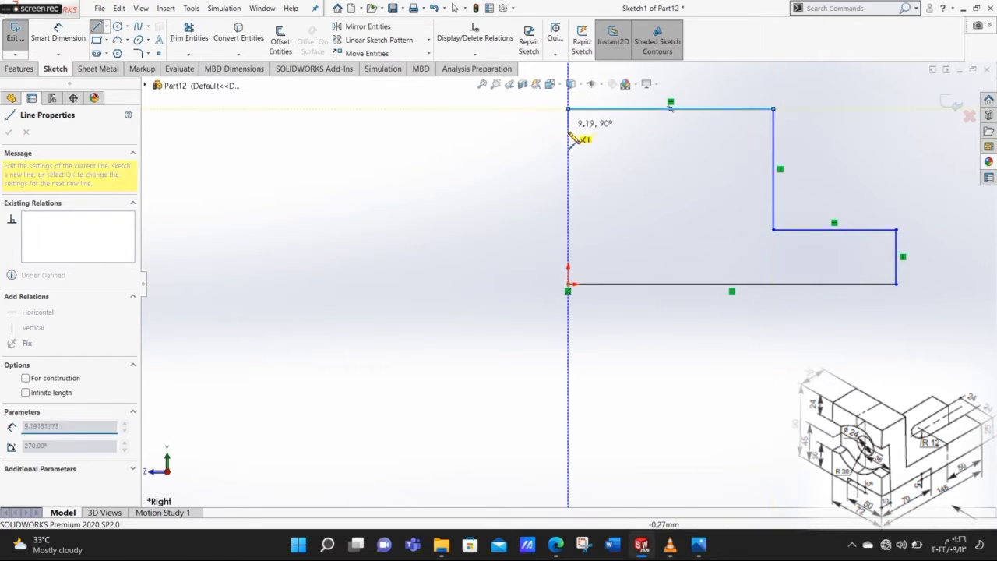
Step: Close the profile down to the origin with a rectangular notch about 22 mm deep and a vertical line about 32 mm long below it
click(568, 136)
click(611, 136)
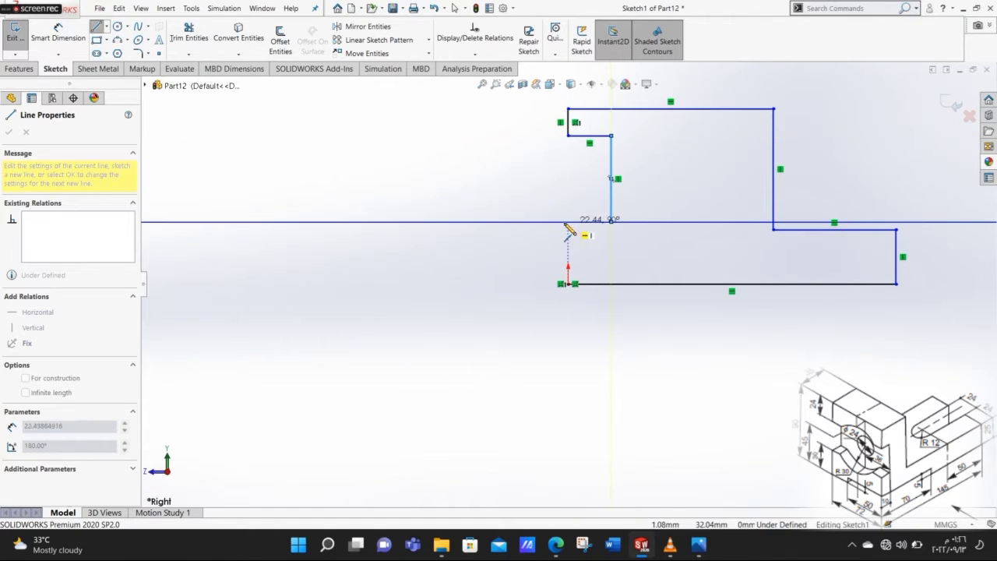
click(568, 222)
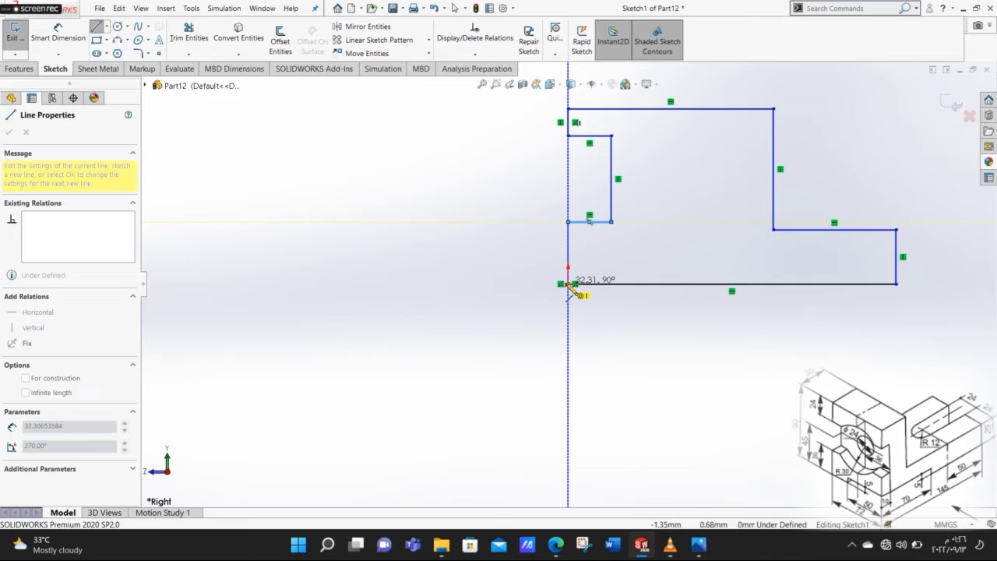
click(568, 284)
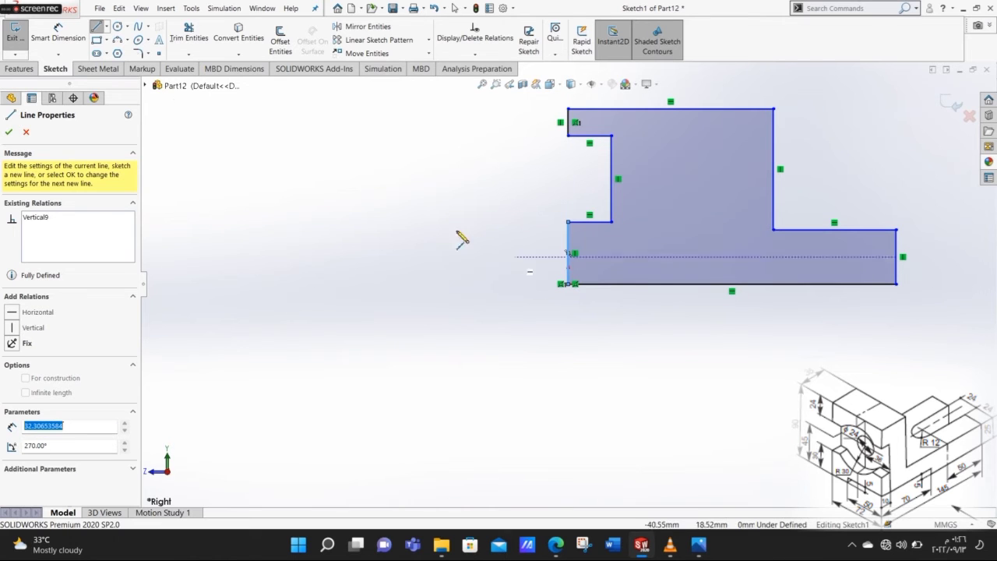
Step: Dimension the profile's base line to 145 mm and the short vertical line at its far end to 25 mm
click(56, 48)
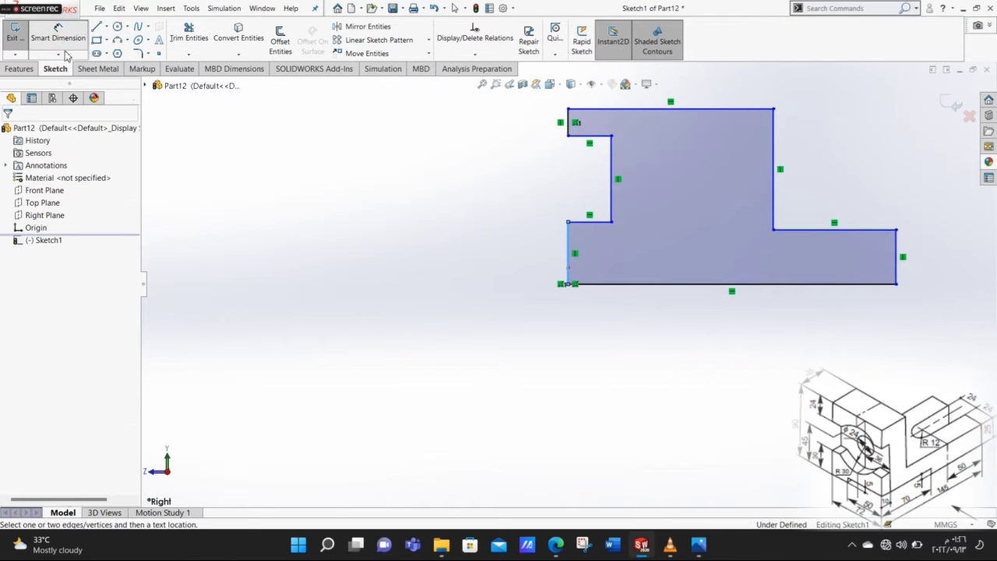
click(661, 284)
click(666, 356)
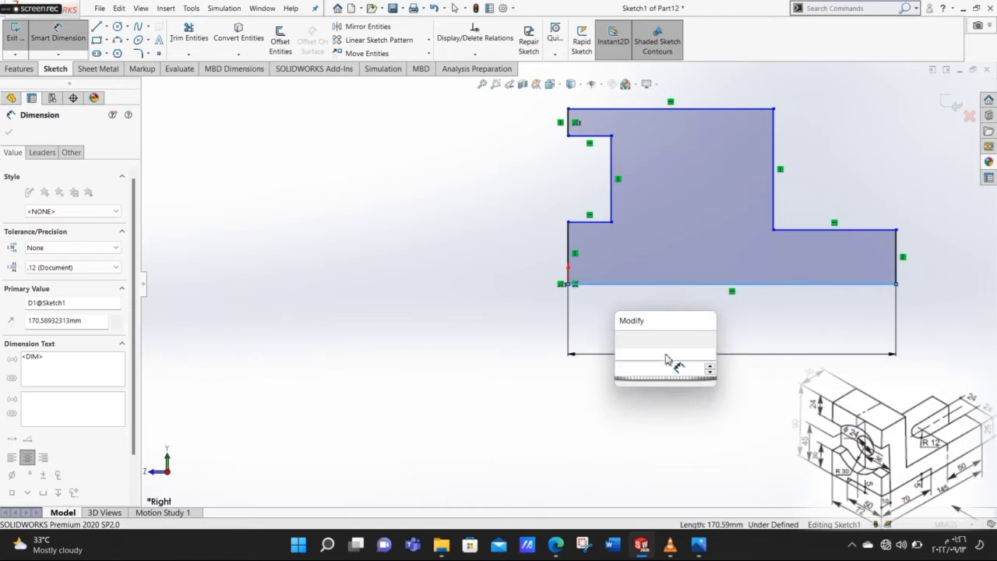
text(145)
key(Return)
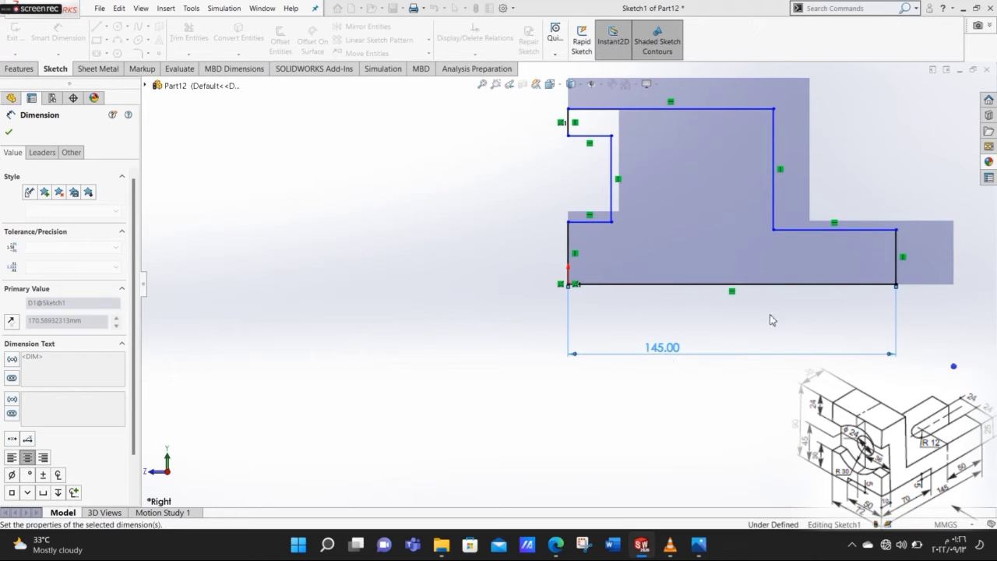
click(897, 266)
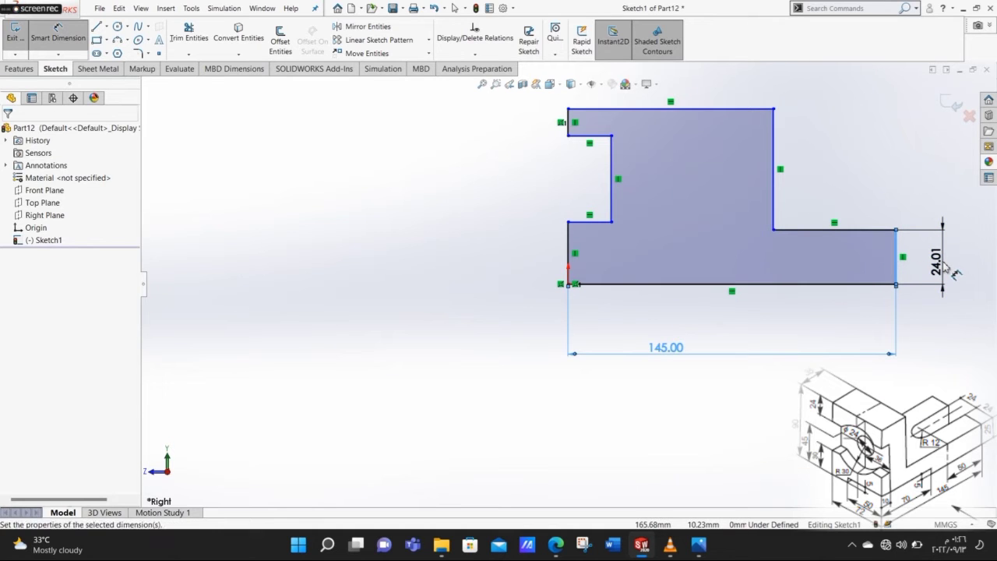
click(946, 269)
key(Return)
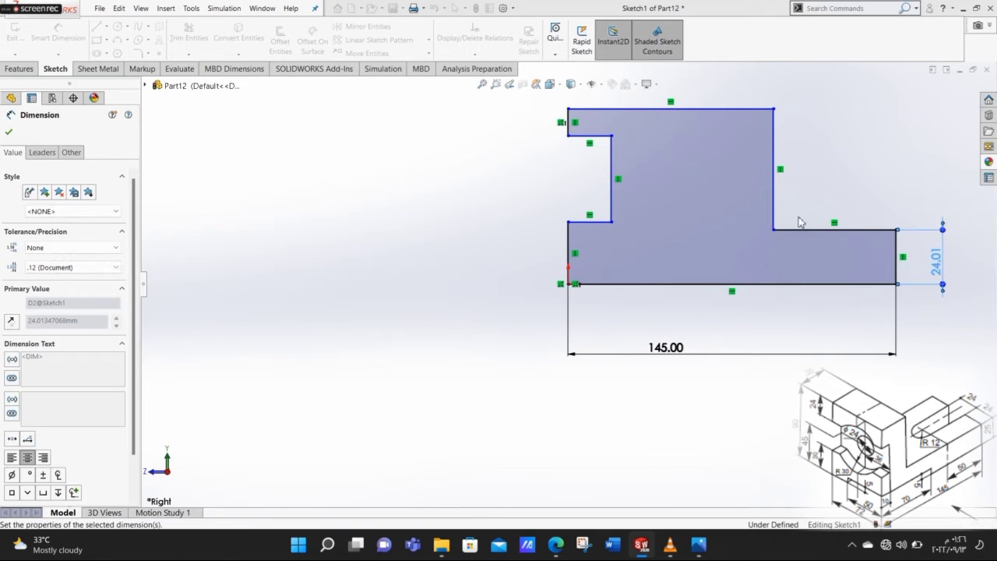
Step: Dimension the profile's overall height between the top line and the base line to 90 mm
click(651, 109)
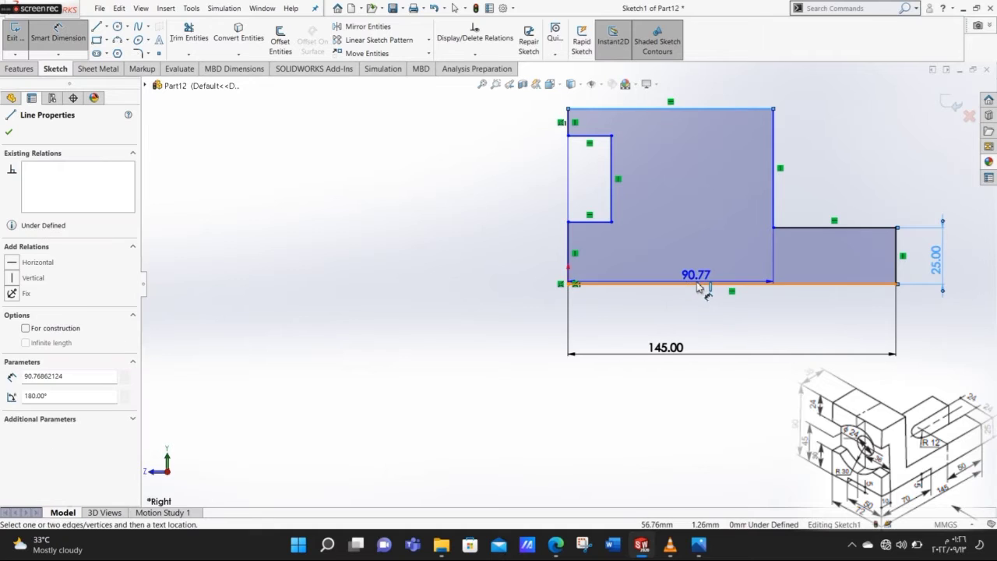
click(699, 284)
click(393, 234)
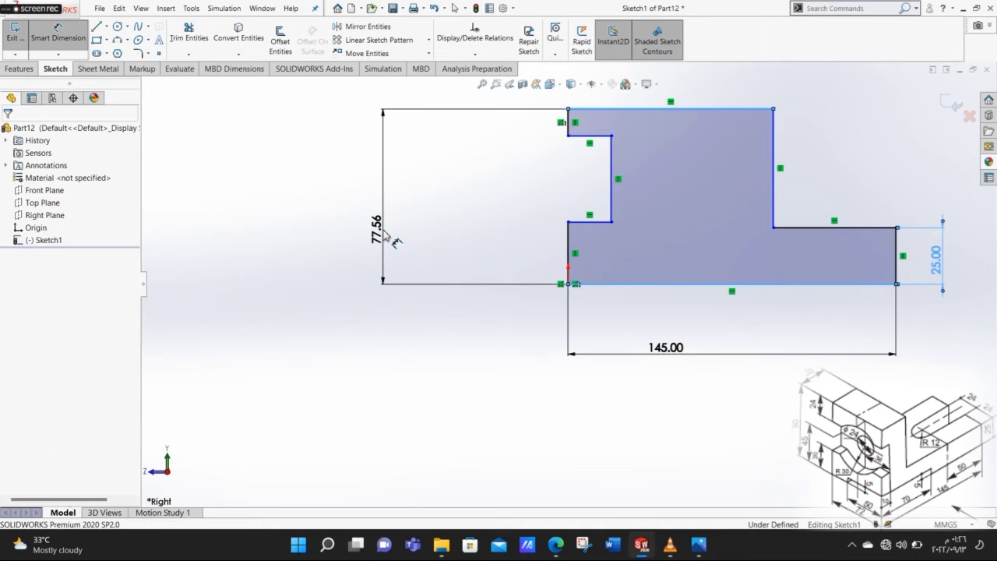
key(Return)
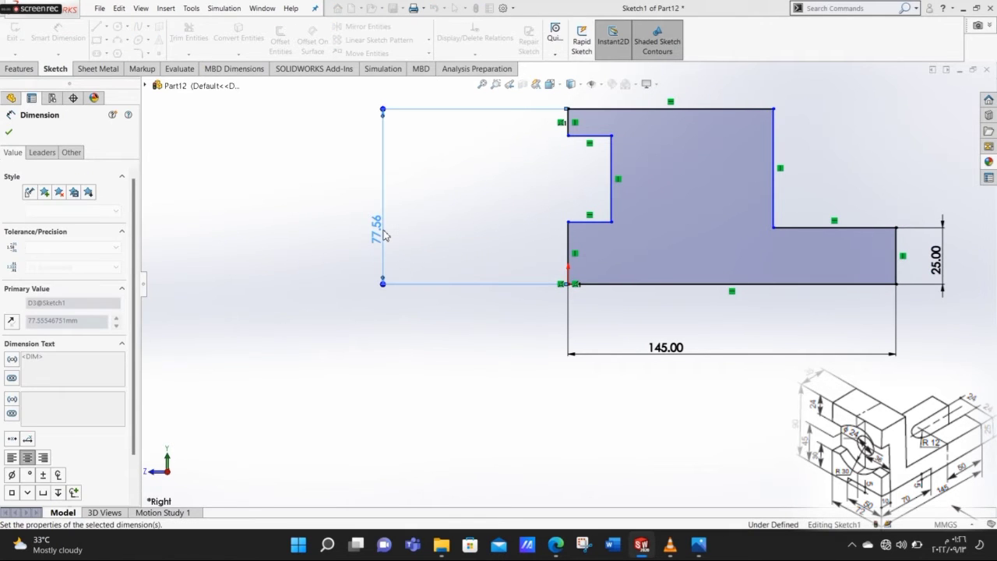
Step: Dimension the vertical edge above the notch to 24 mm and the vertical edge below it to 30 mm
click(569, 117)
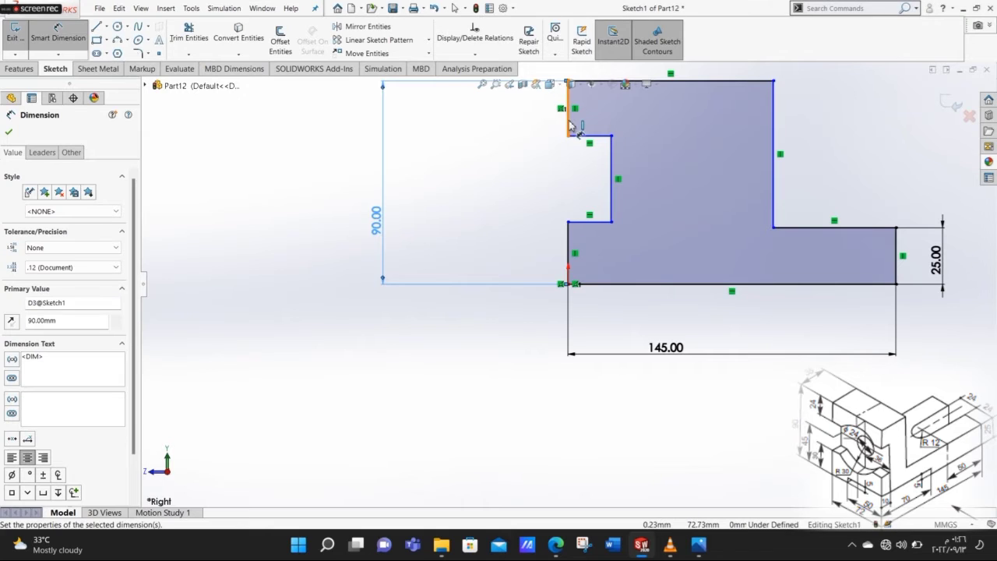
click(528, 127)
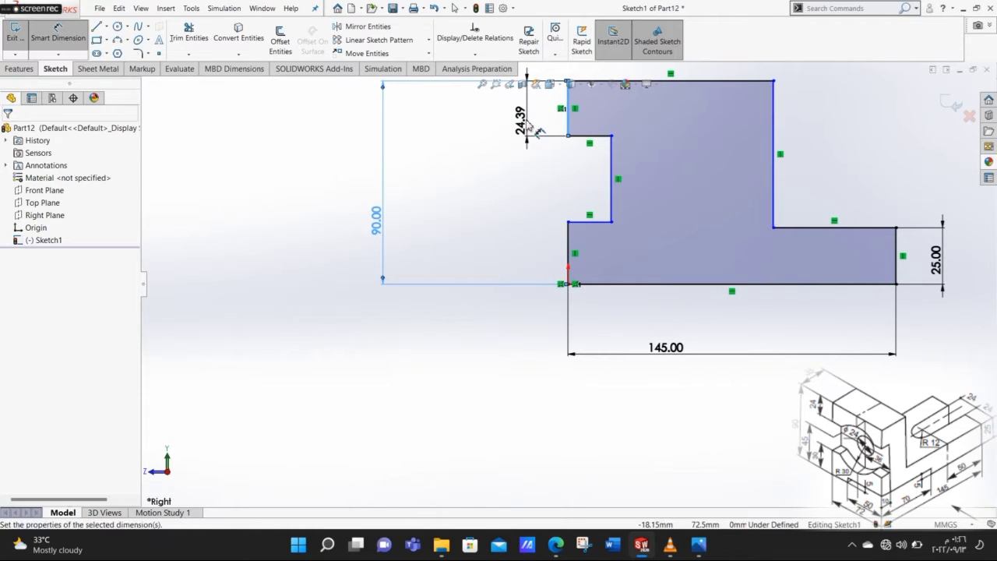
key(Return)
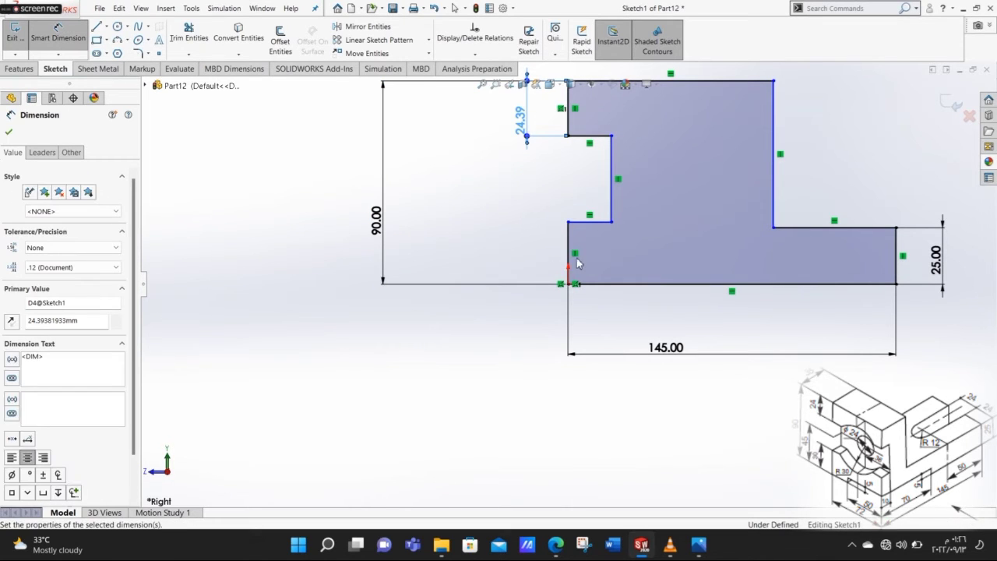
click(537, 258)
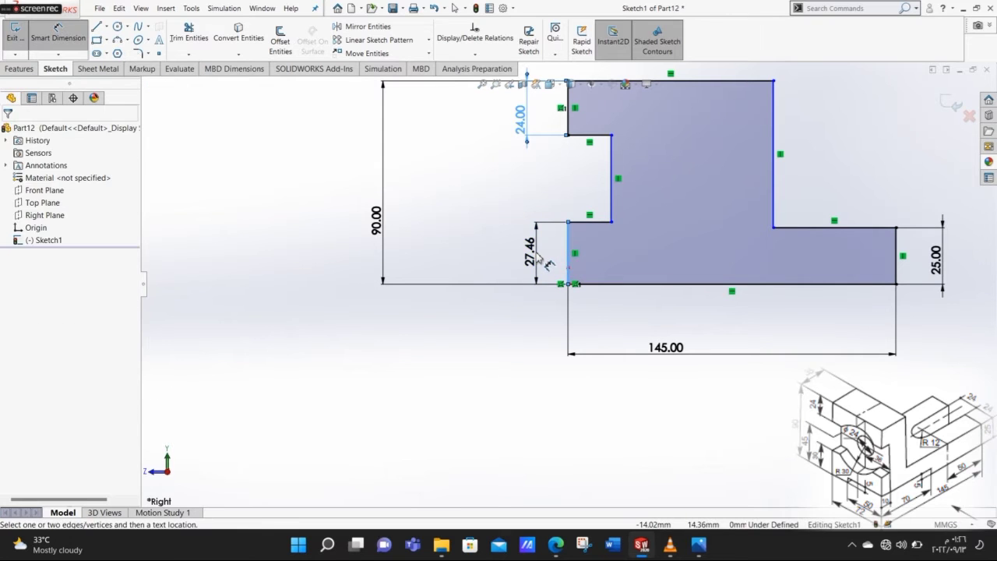
click(538, 258)
text(3)
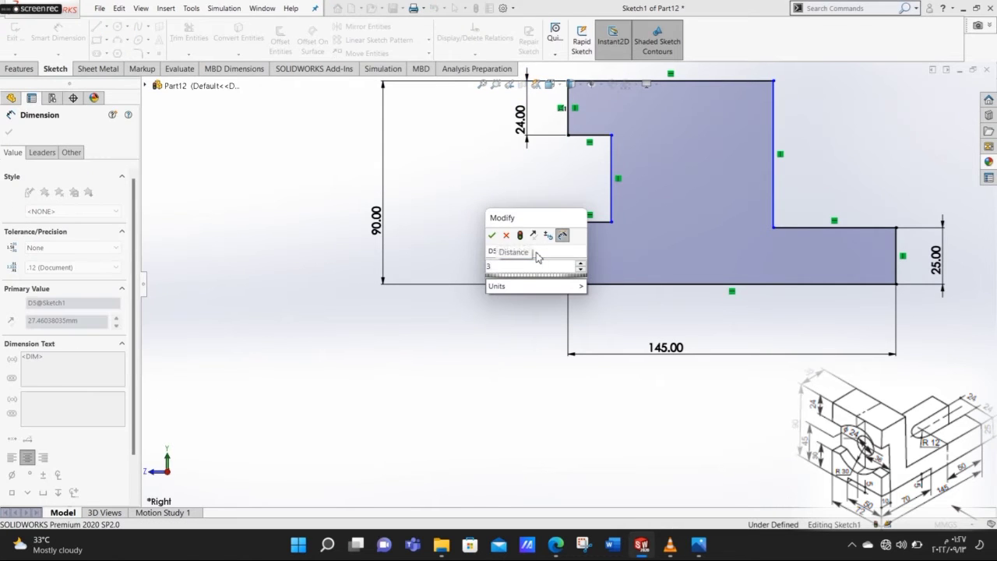
text(0)
key(Return)
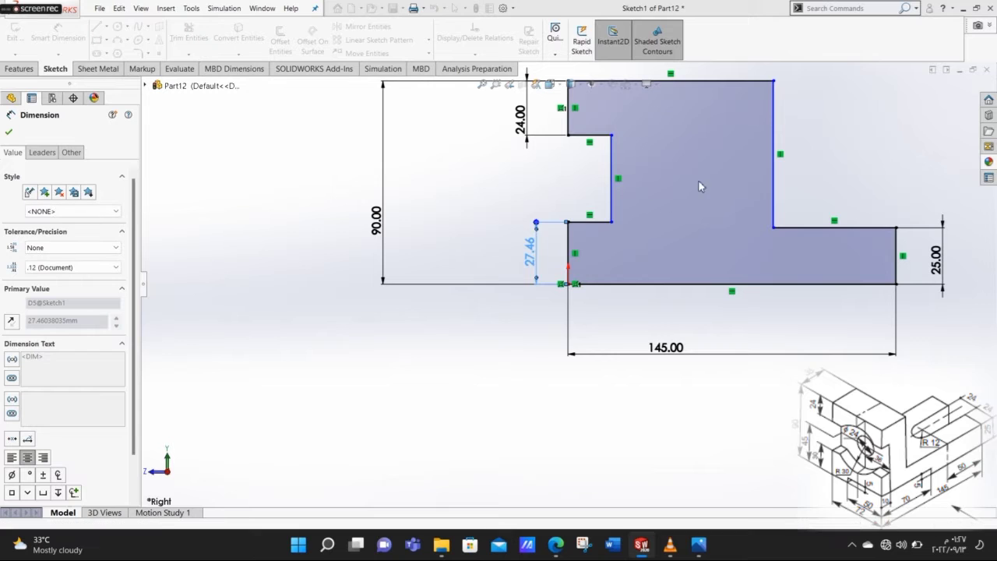
Step: Dimension the profile's top line to 35 mm and the notch's depth to 10 mm
click(701, 81)
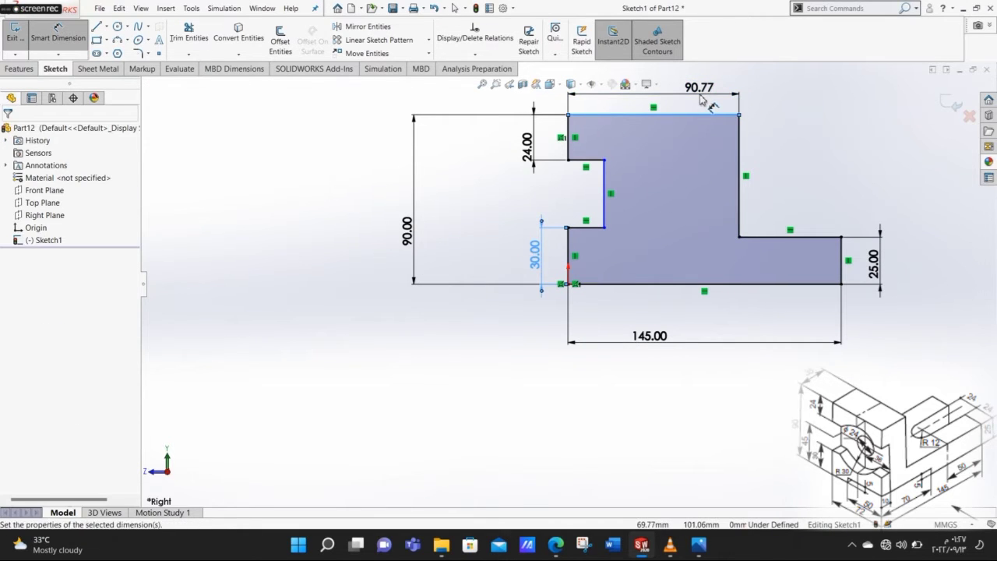
click(701, 96)
key(Return)
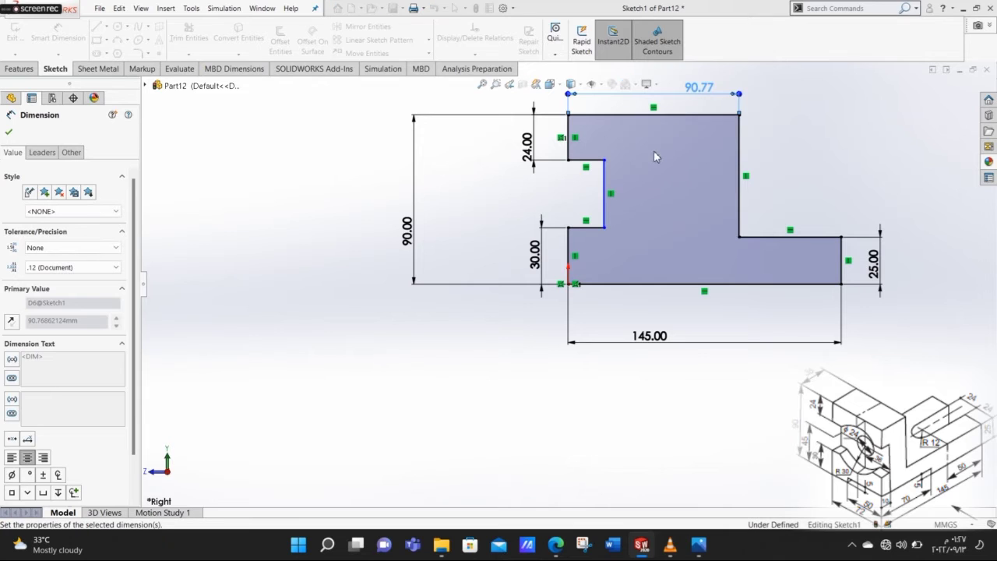
click(590, 168)
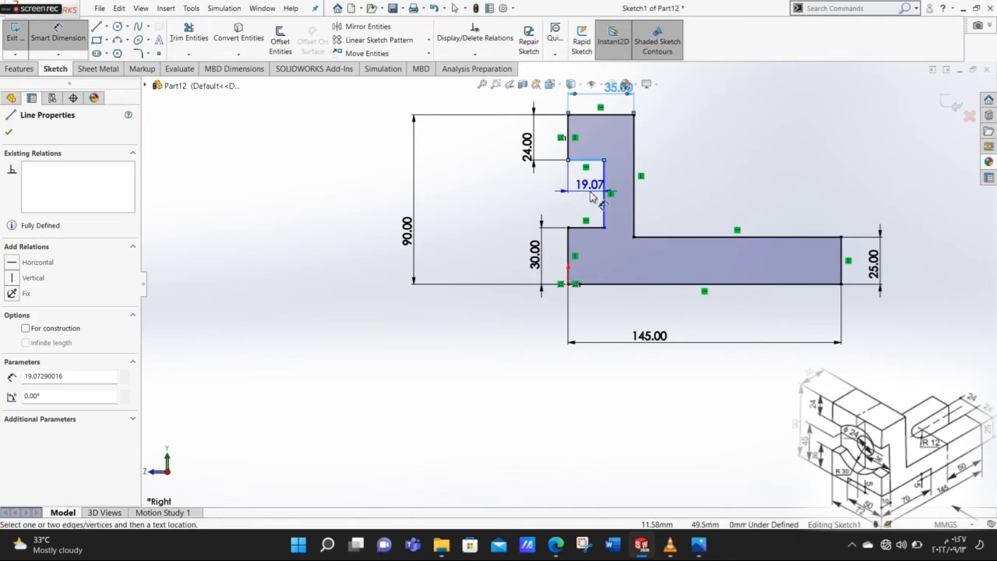
click(592, 249)
key(Return)
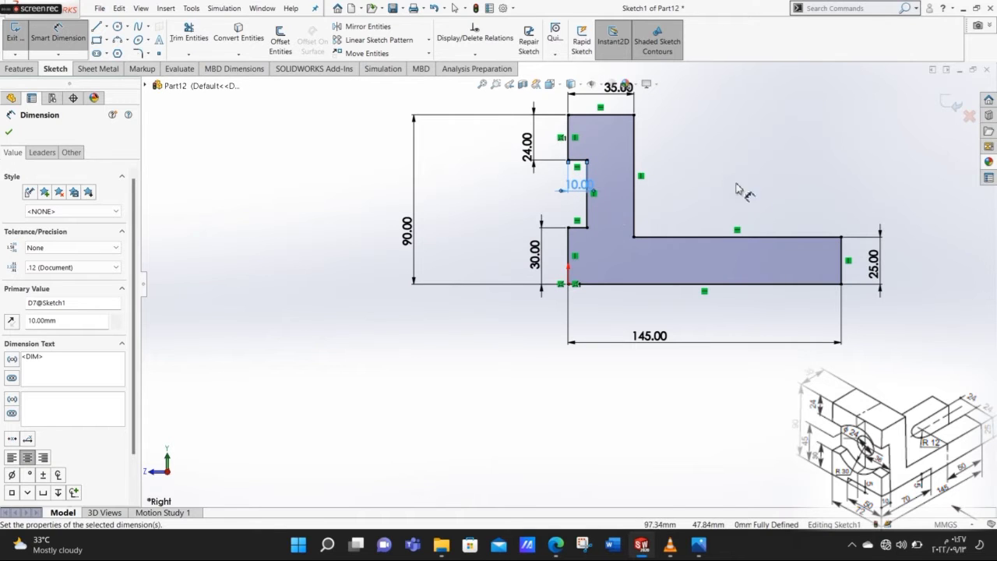
Step: Extrude the profile as a blind boss with a depth of 72 mm
click(23, 71)
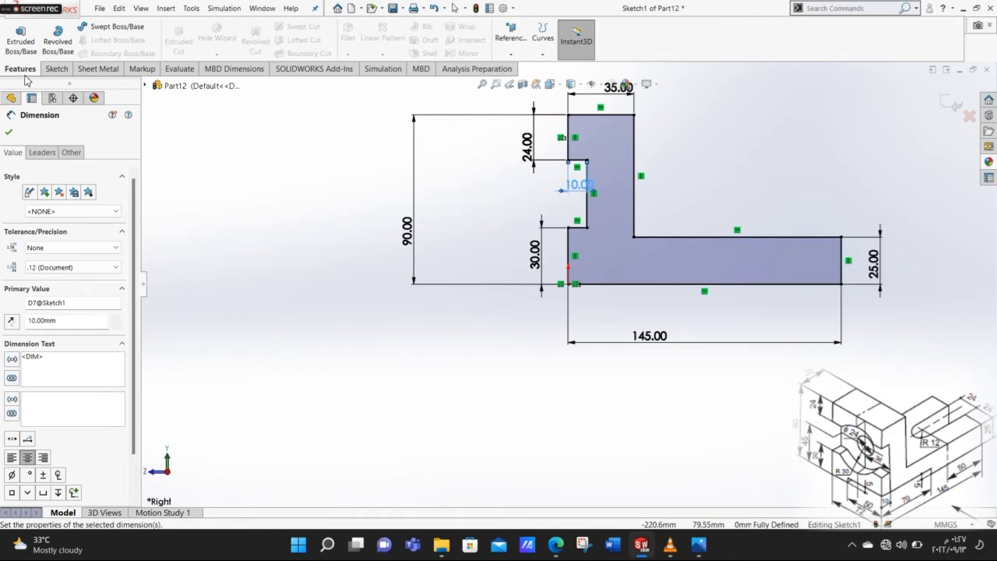
click(19, 34)
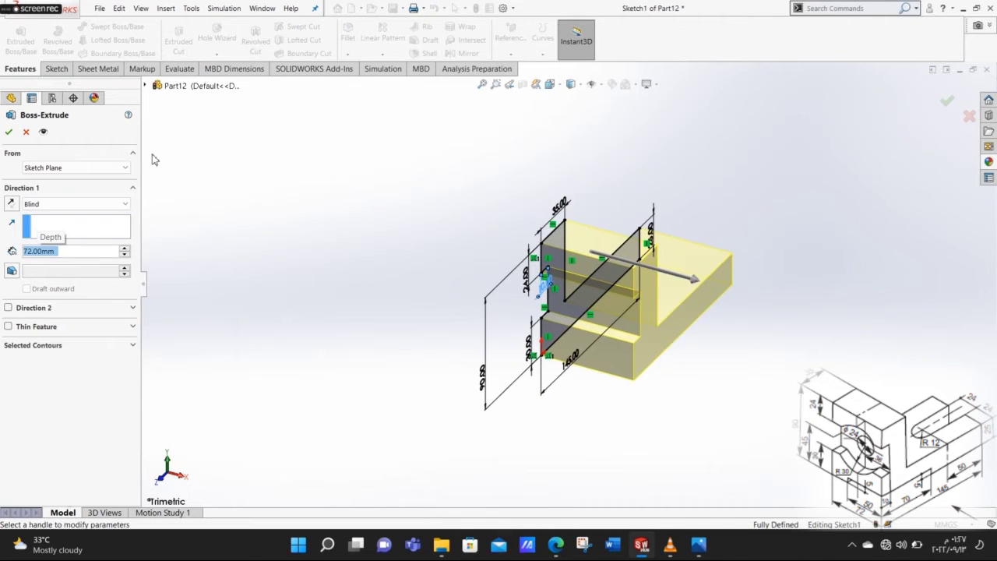
key(Return)
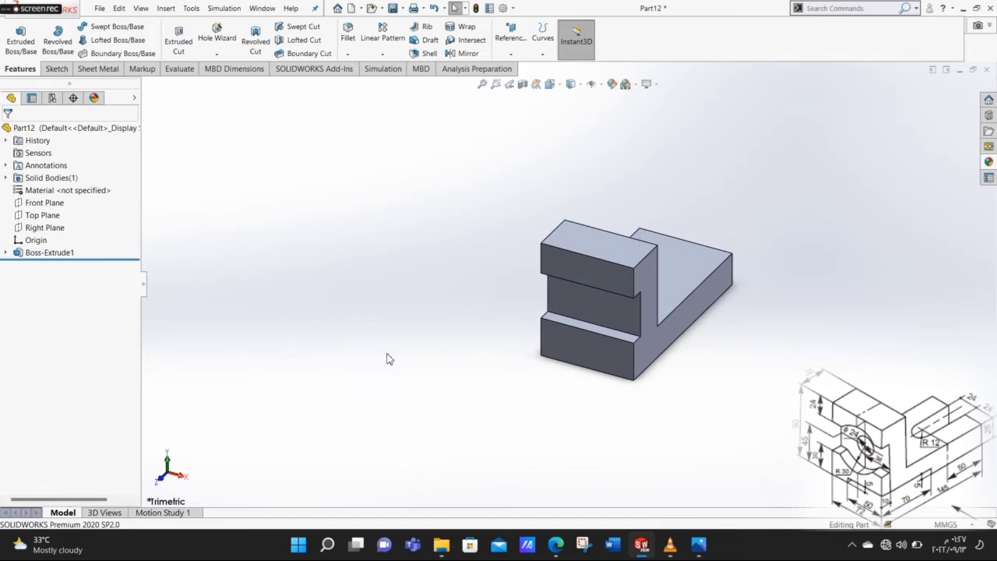
Step: Start a sketch on the lower front face and draw a circle of about 11 mm radius over the recessed area above it
click(586, 349)
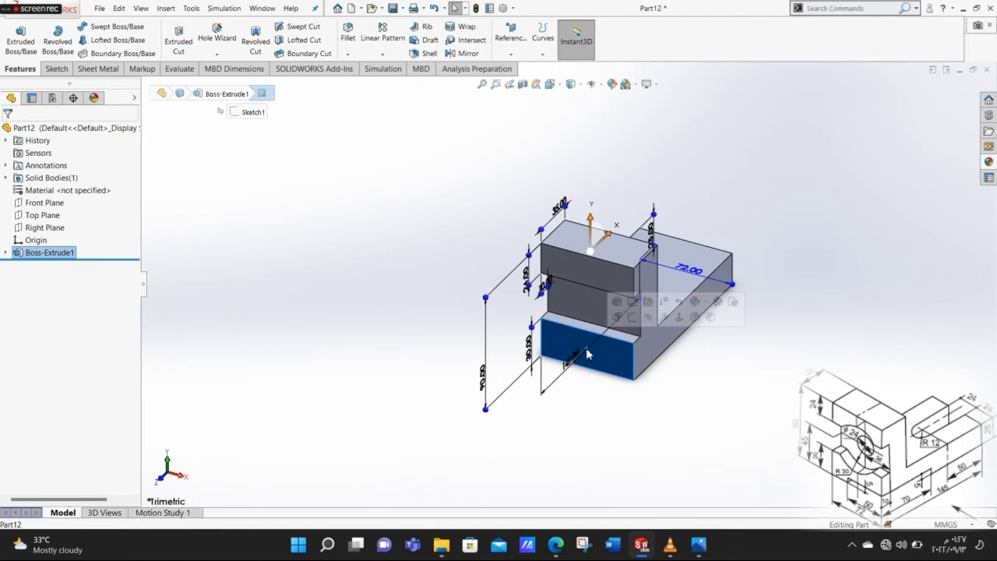
key(ctrl+8)
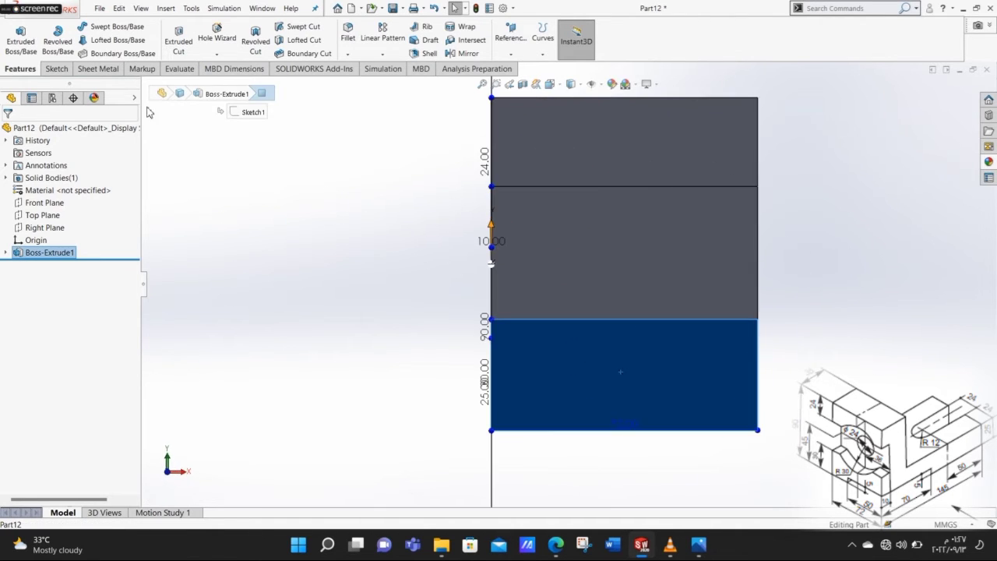
click(56, 68)
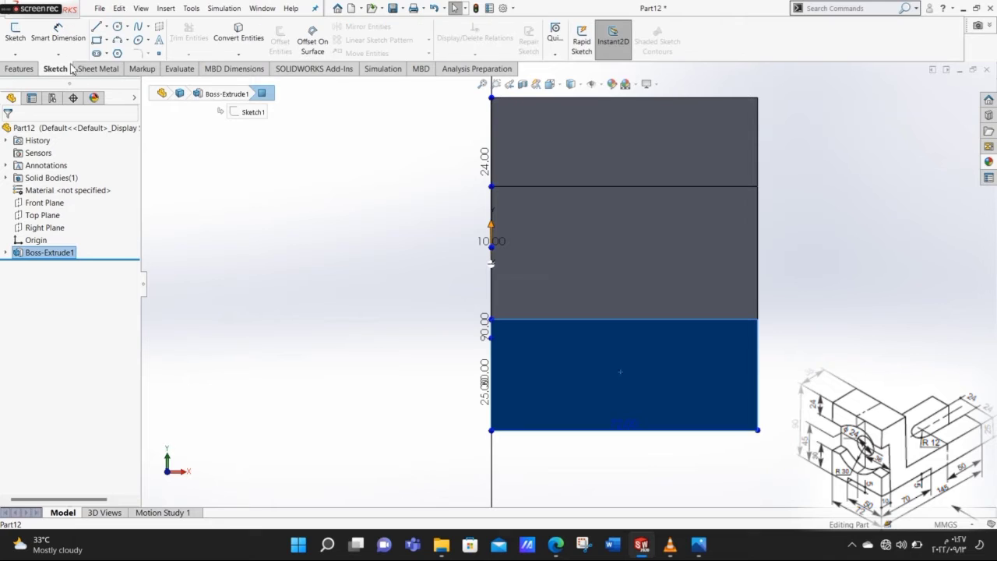
click(118, 28)
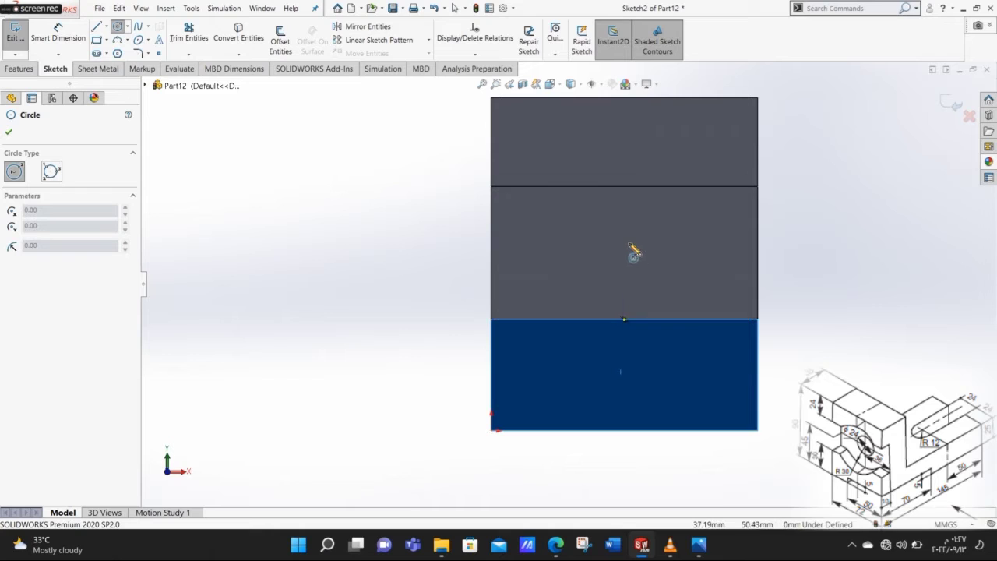
click(630, 236)
click(630, 271)
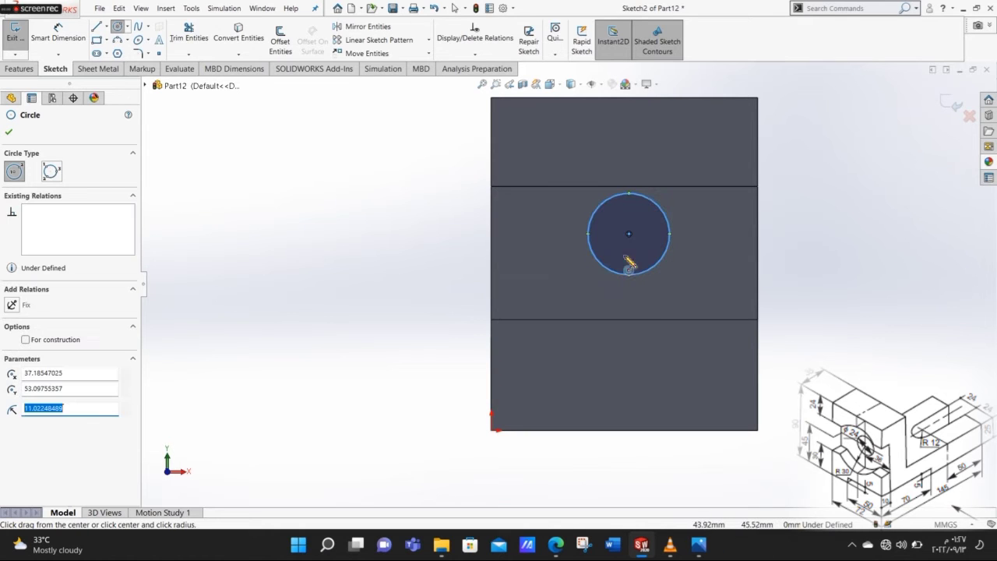
Step: Dimension the circle's centre 38 mm from the front face's right vertical edge and 45 mm above its bottom edge
click(76, 37)
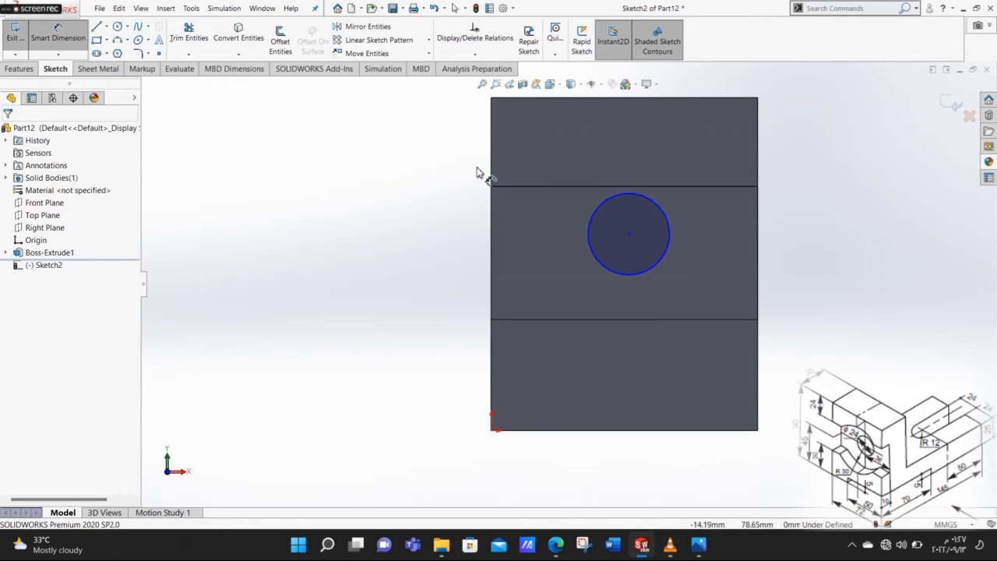
click(646, 272)
click(758, 277)
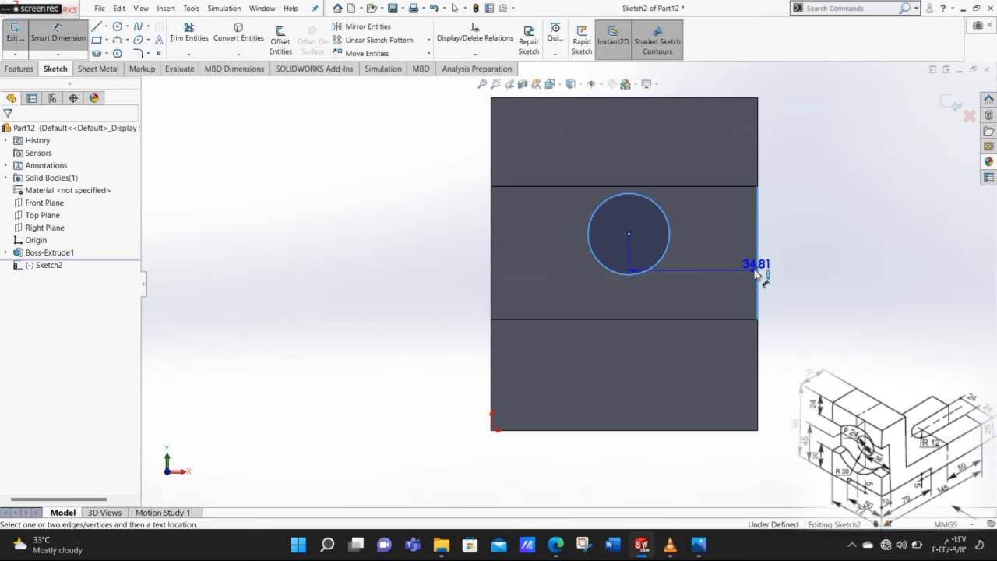
click(733, 261)
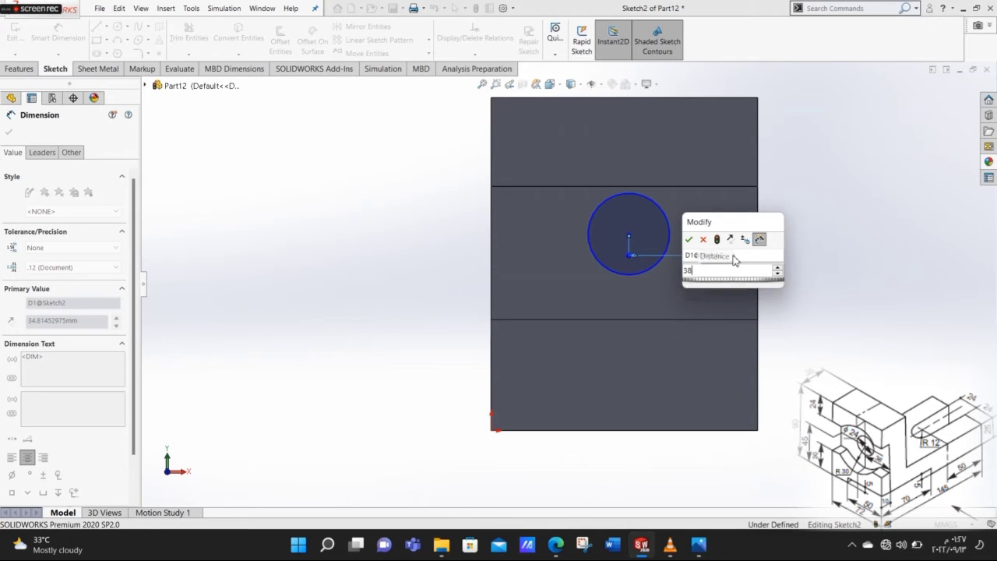
key(Return)
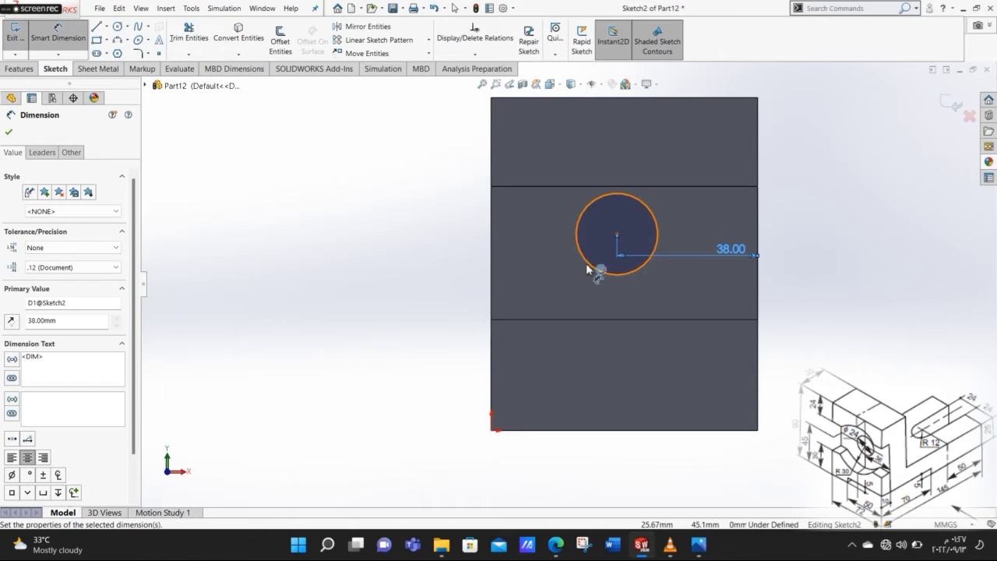
click(592, 269)
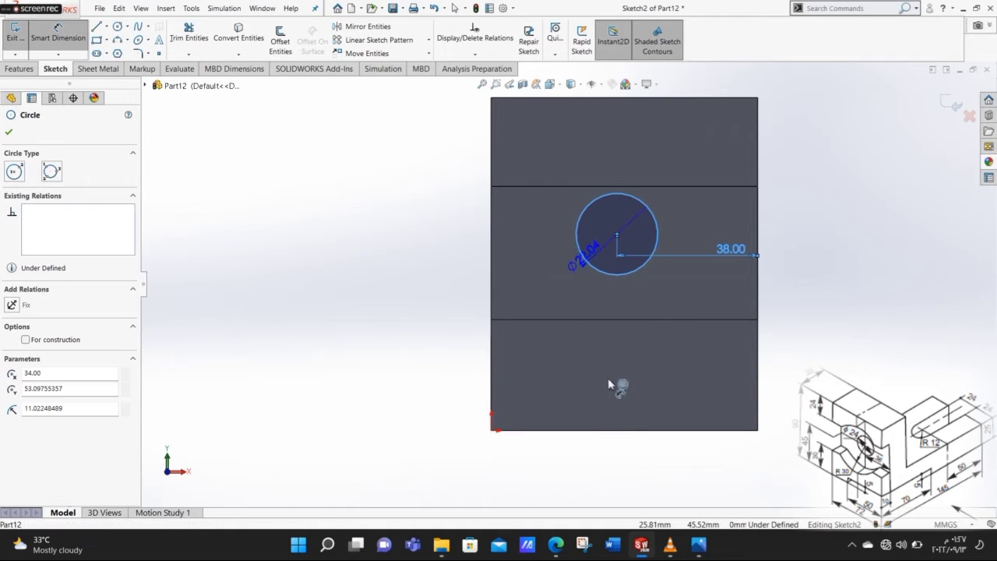
click(628, 430)
click(409, 326)
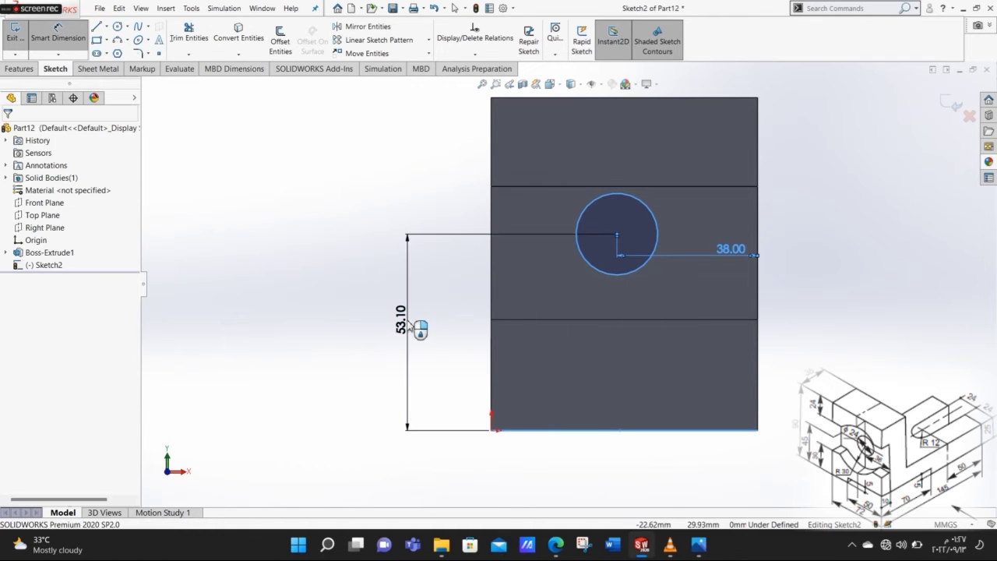
key(Return)
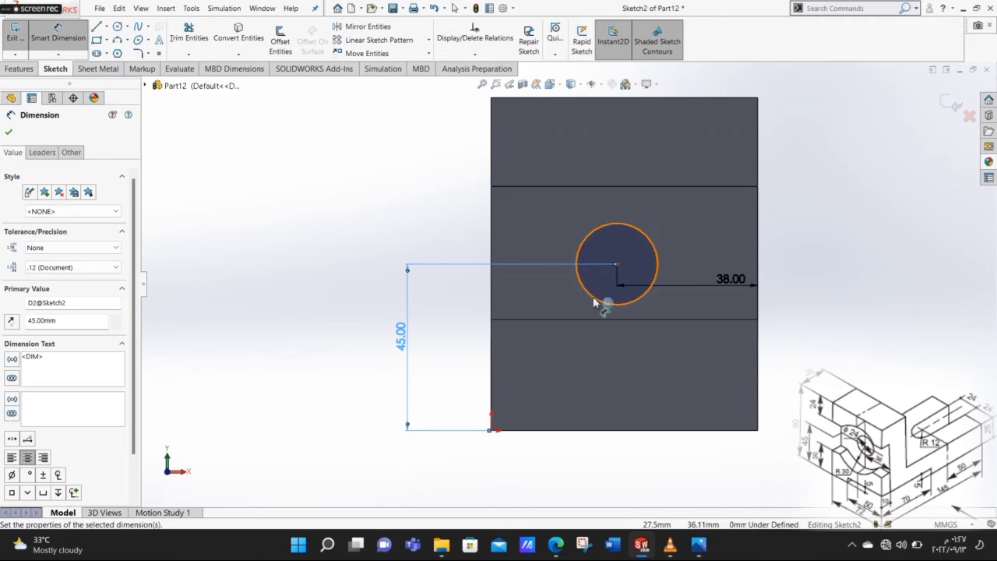
Step: Dimension the circle on the front face to a diameter of 60 mm
click(581, 263)
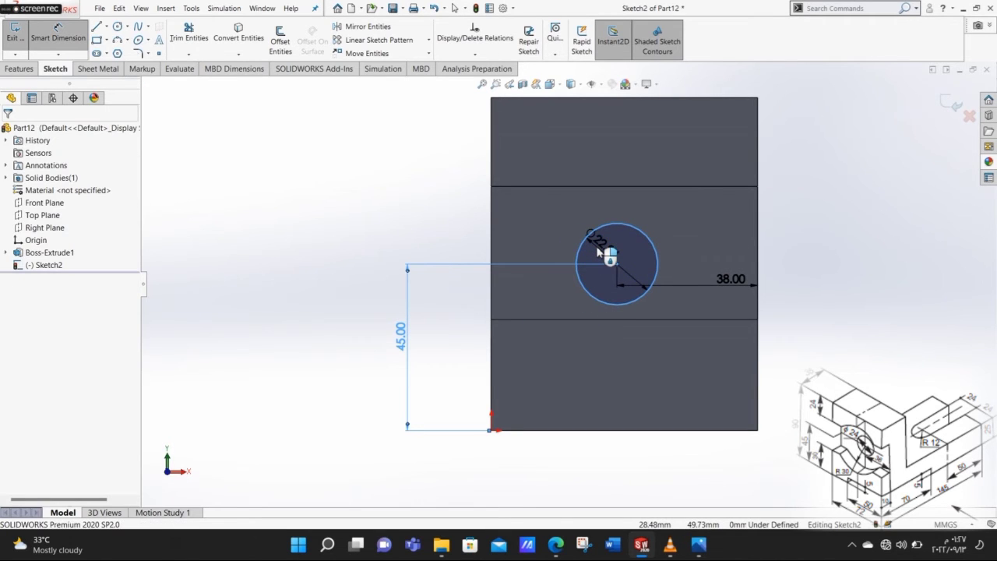
click(599, 251)
key(Return)
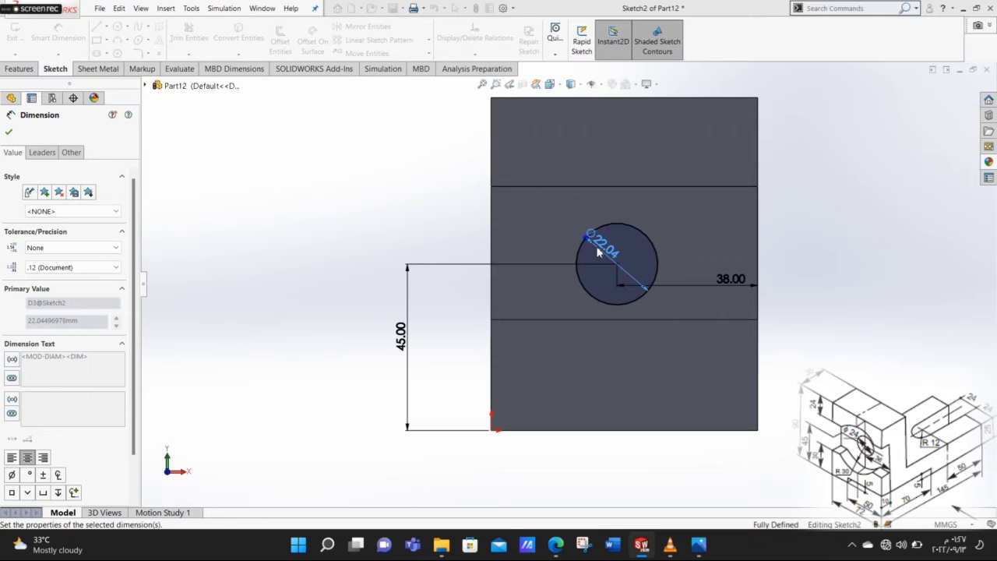
Step: Cut-extrude the circle into the front of the bracket as a blind cut with a depth of 10 mm
click(24, 70)
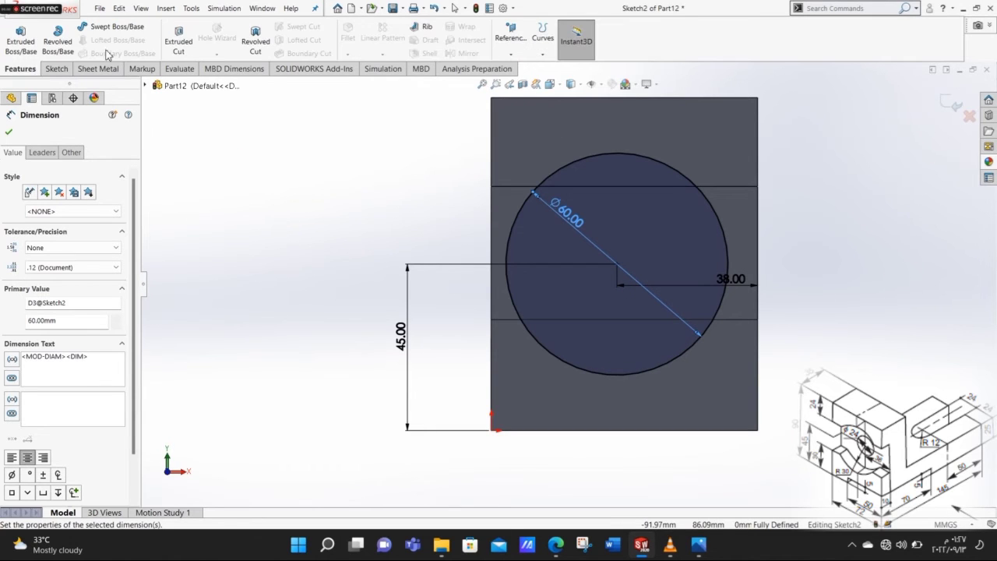
click(177, 39)
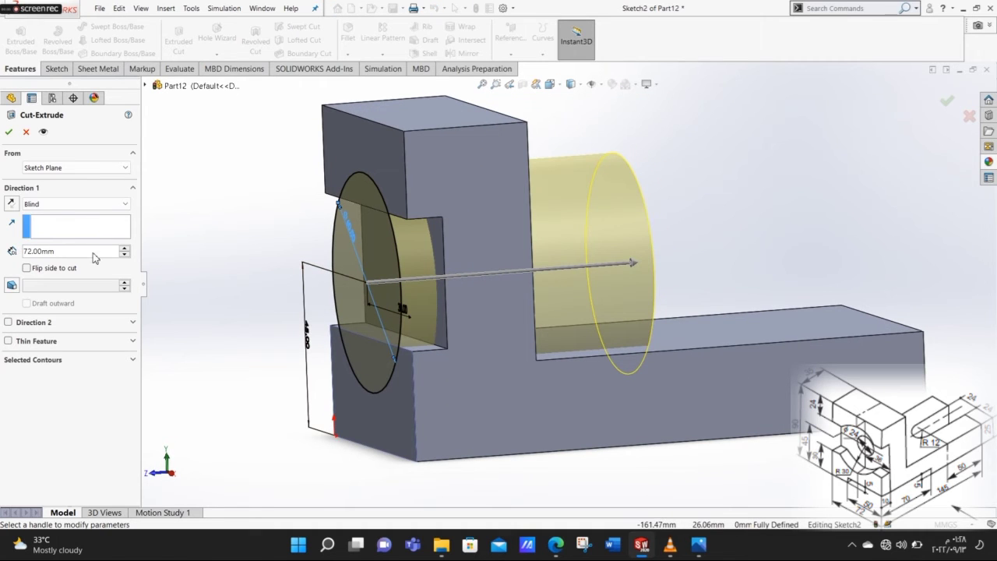
key(BackSpace)
key(BackSpace)
key(BackSpace)
key(BackSpace)
key(BackSpace)
key(BackSpace)
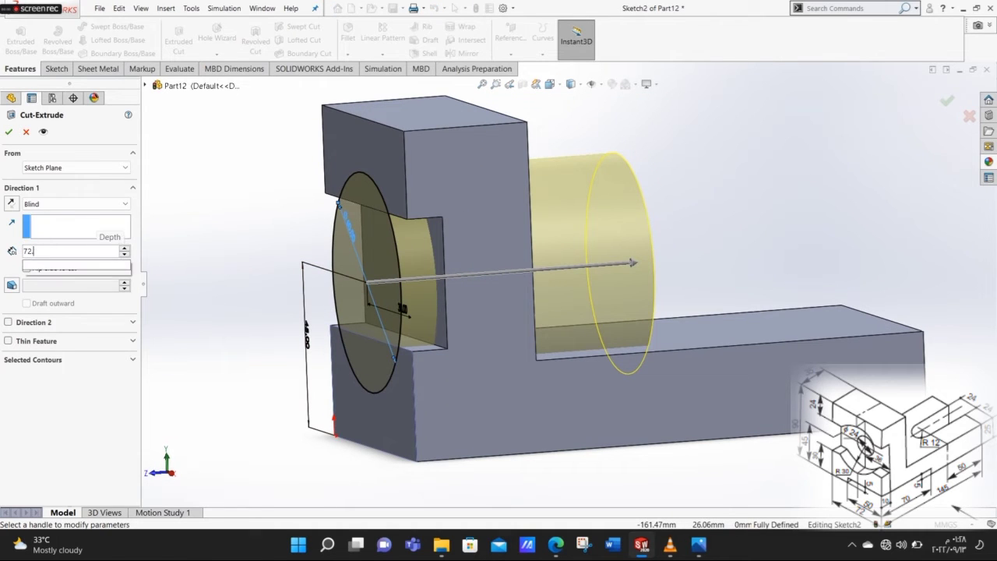
text(10)
key(Return)
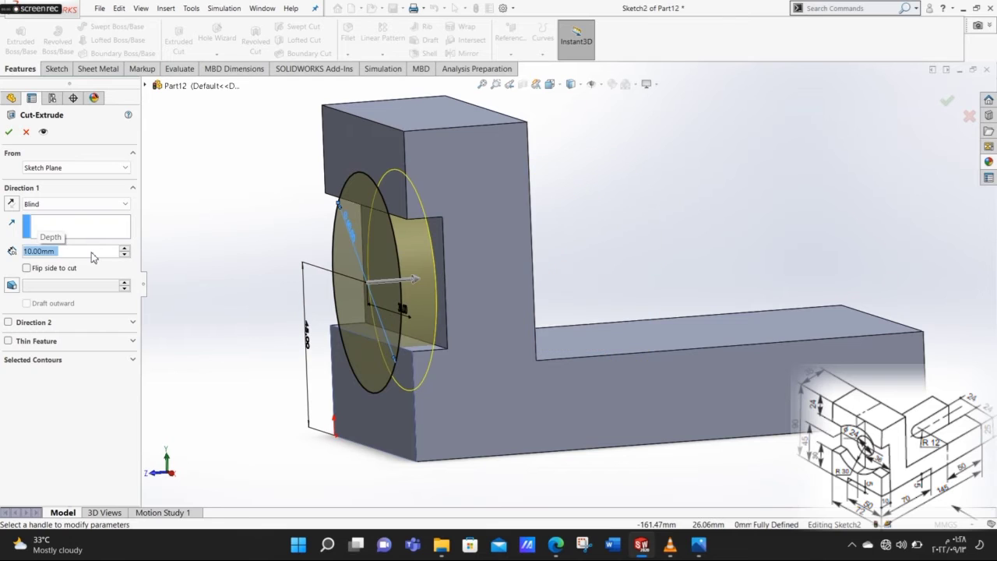
key(Return)
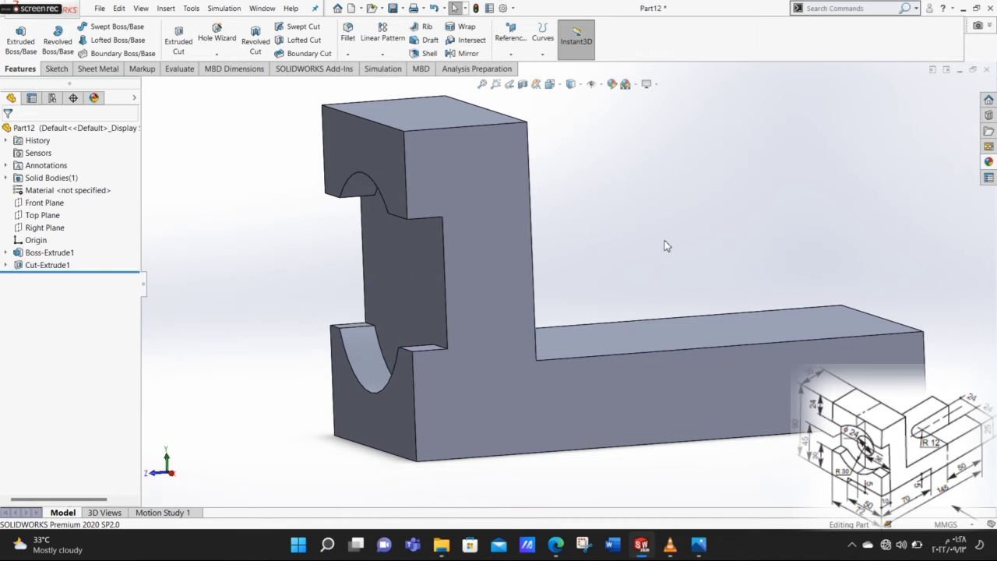
Step: Start a sketch on the L-shaped side face and draw a corner rectangle about 77 by 11 mm from its bottom front corner
middle_drag(658, 263, 679, 267)
click(593, 460)
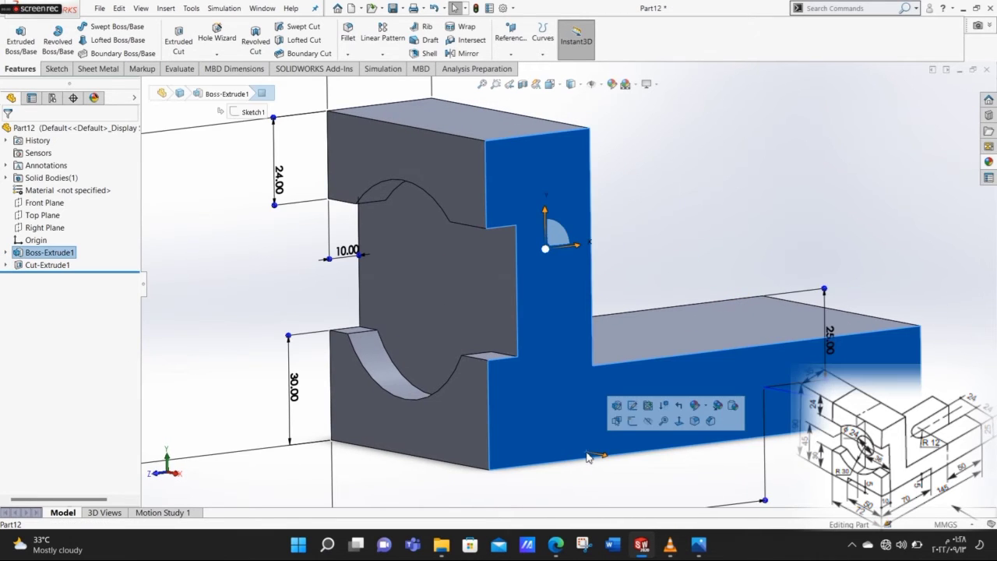
key(ctrl+8)
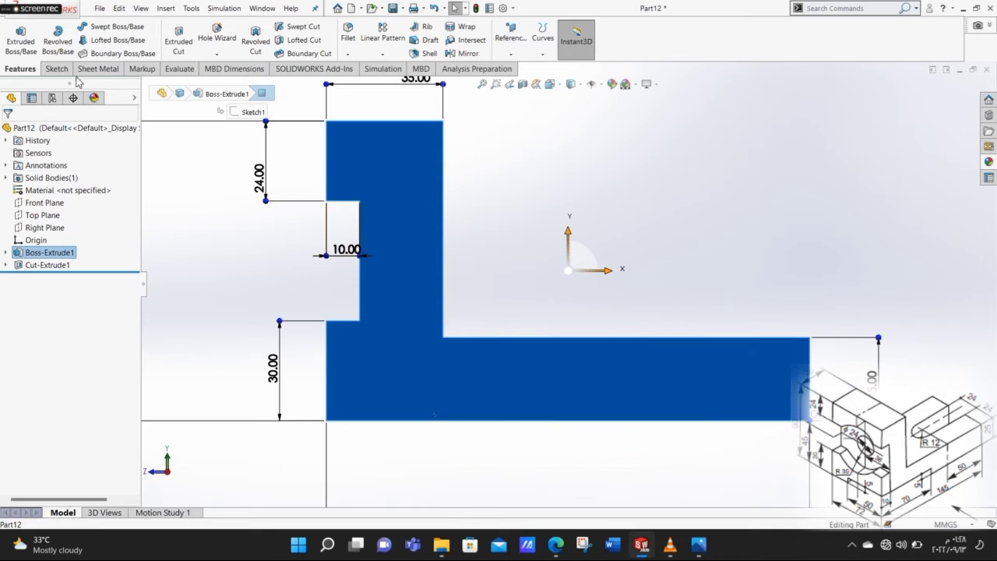
click(56, 68)
click(99, 41)
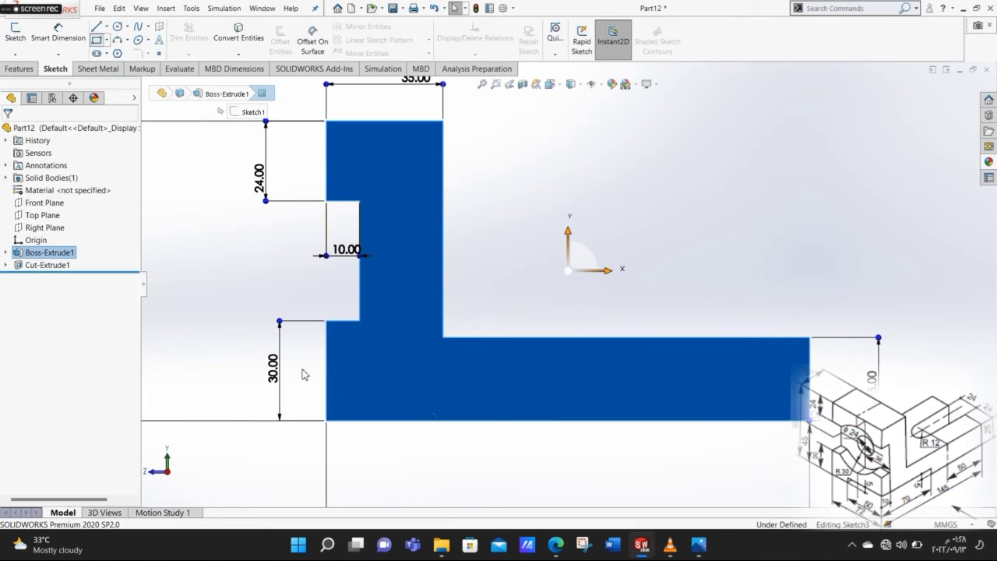
click(326, 421)
click(582, 385)
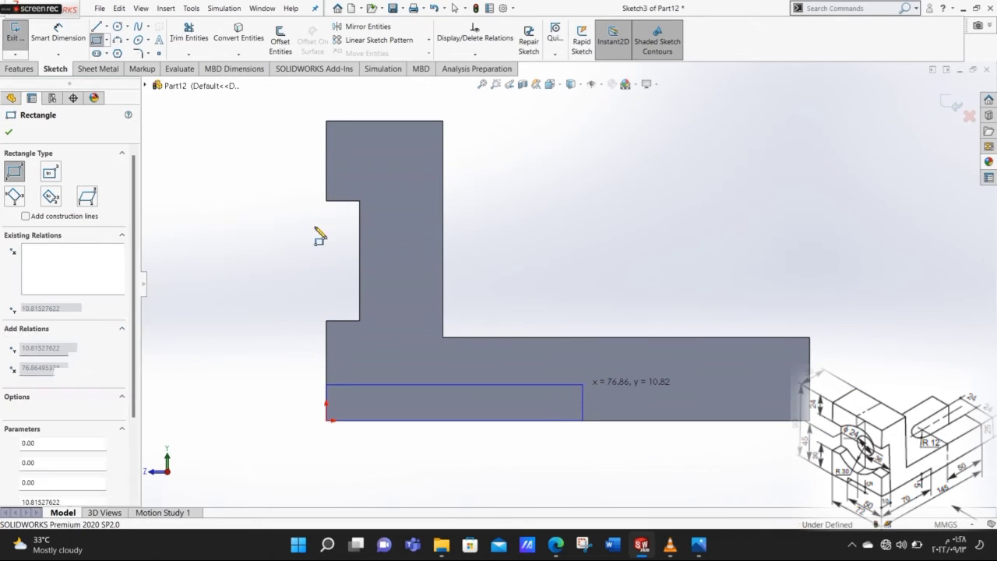
Step: Dimension the rectangle along the base to 70 mm long and 5 mm high
click(58, 35)
click(364, 421)
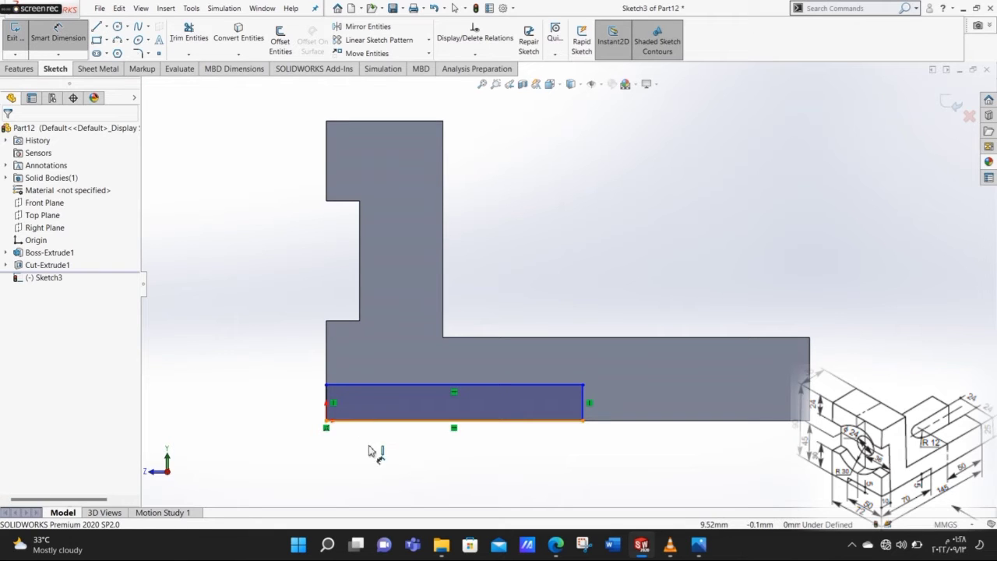
click(376, 463)
key(Return)
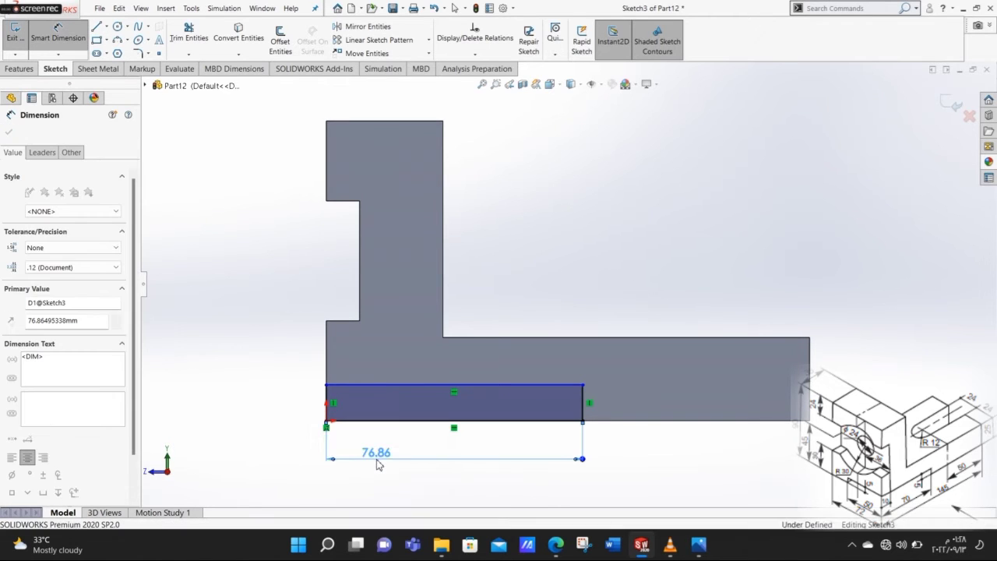
click(326, 401)
click(312, 397)
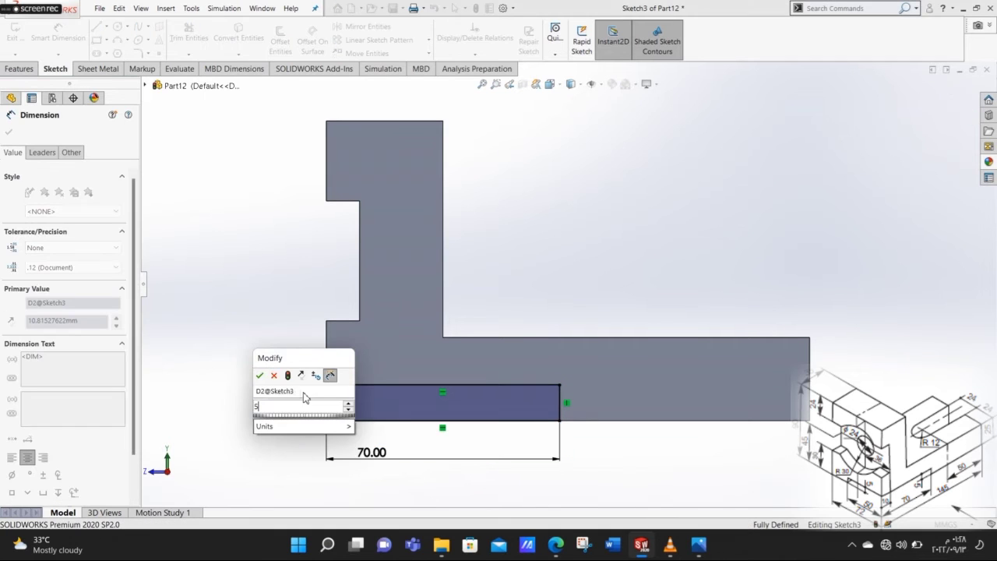
key(Return)
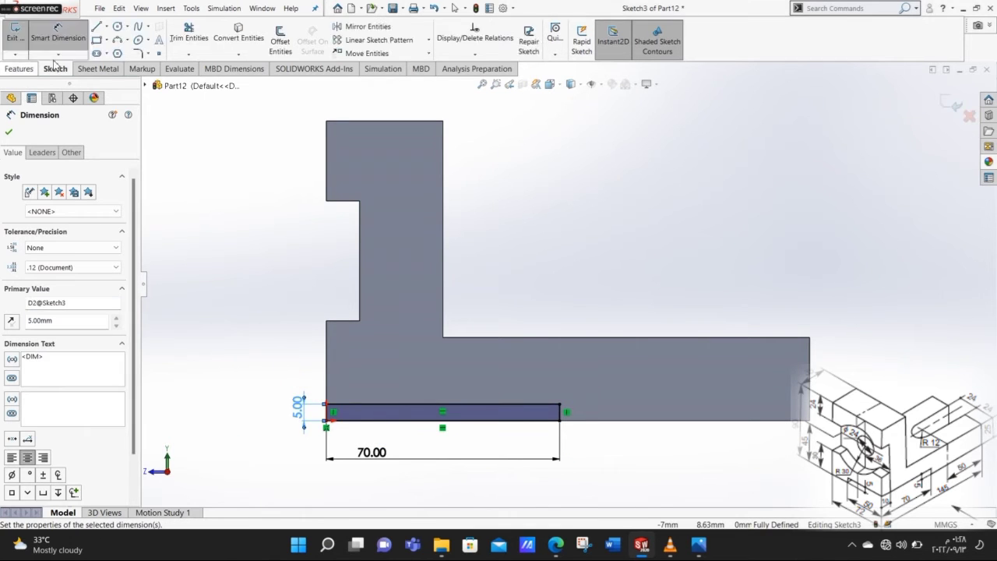
Step: Cut-extrude the rectangle into the underside of the base as a blind cut with a depth of 50 mm
click(19, 69)
click(175, 40)
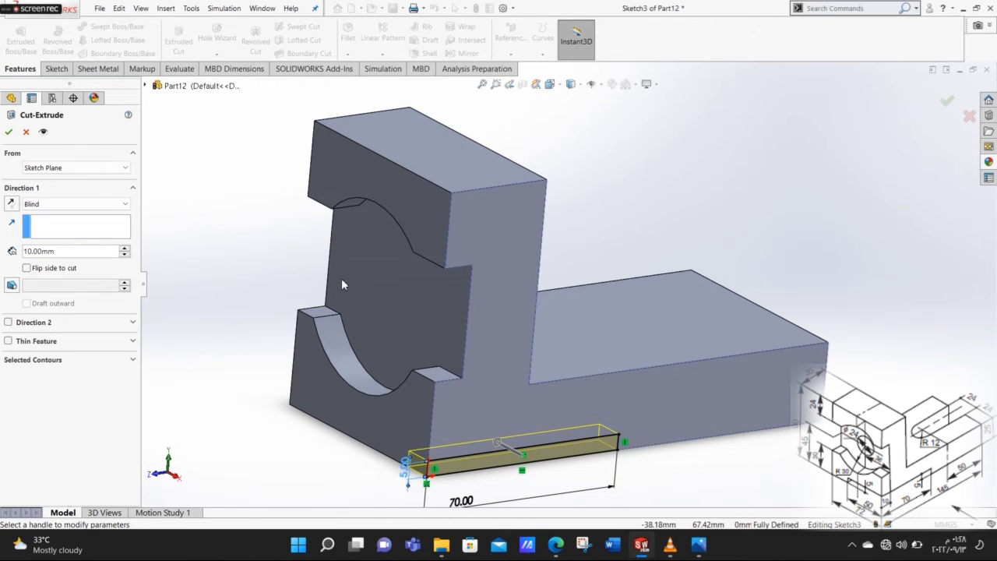
text(50)
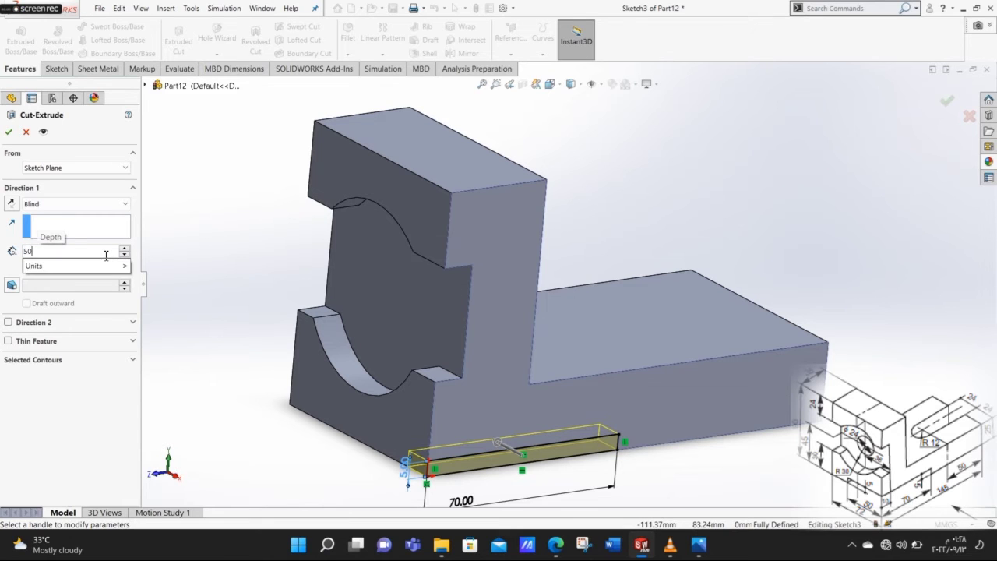
key(Return)
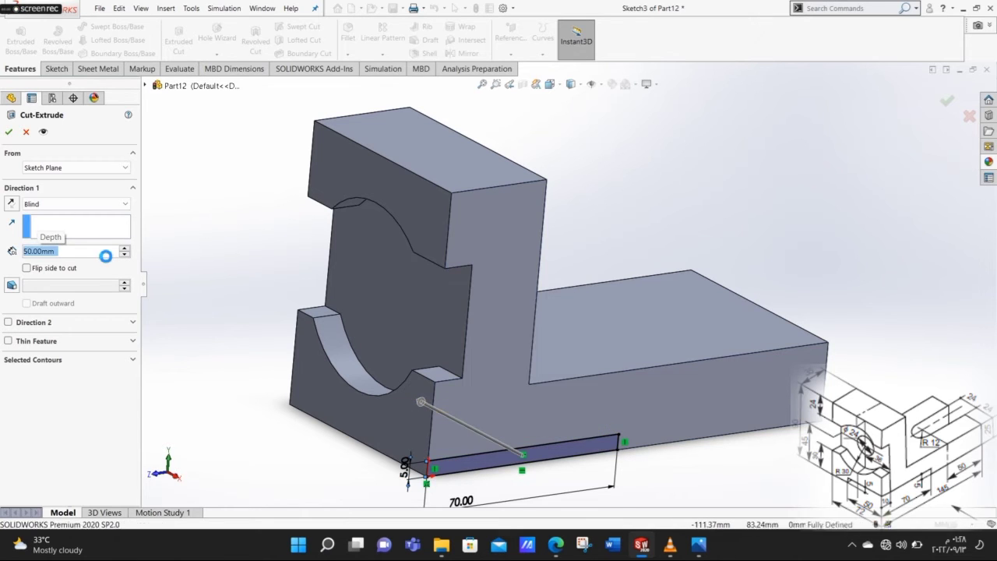
Step: Sketch two parallel lines on the base's top face, about 74 mm long and 18 mm apart, running inward from its rear edge
click(682, 358)
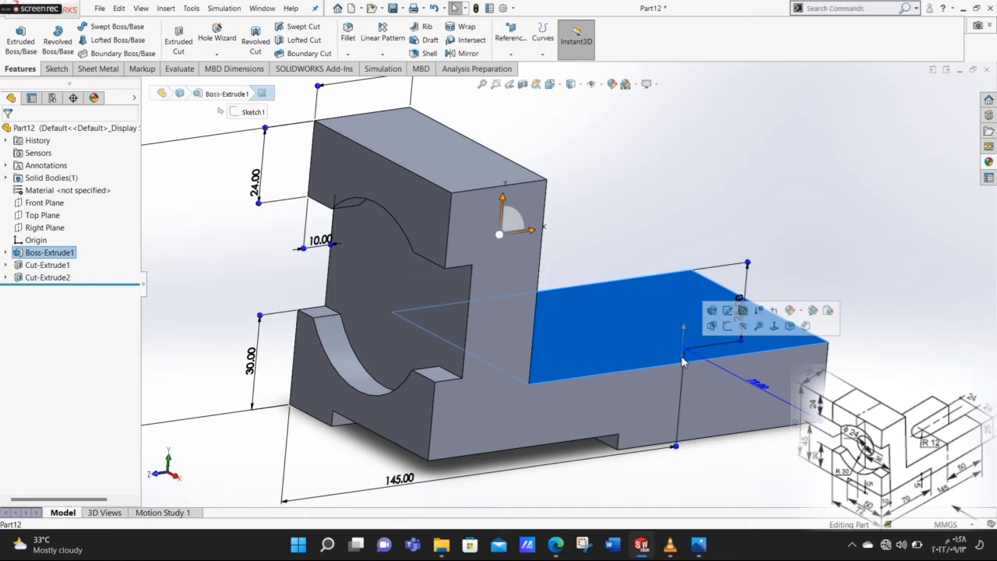
key(ctrl+8)
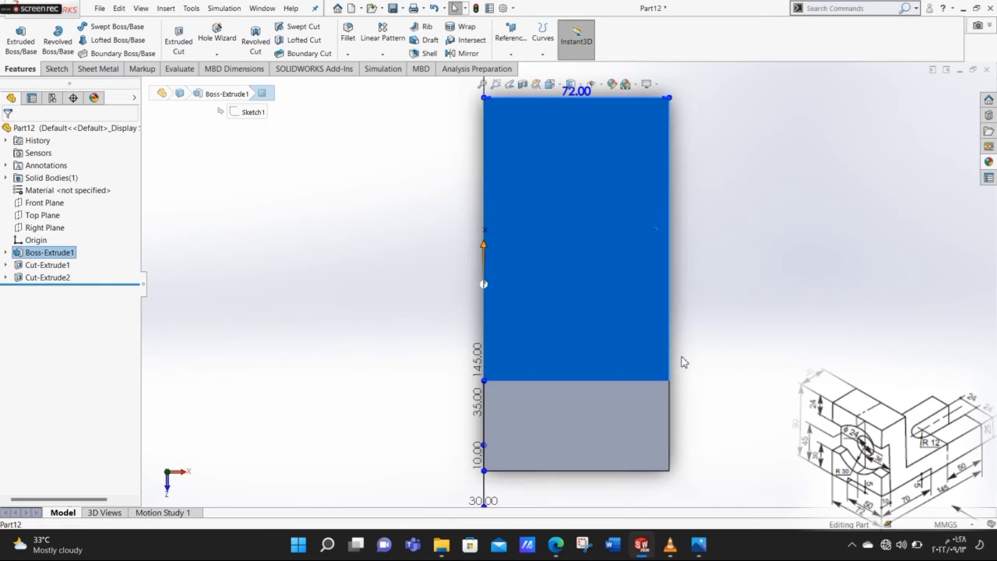
key(l)
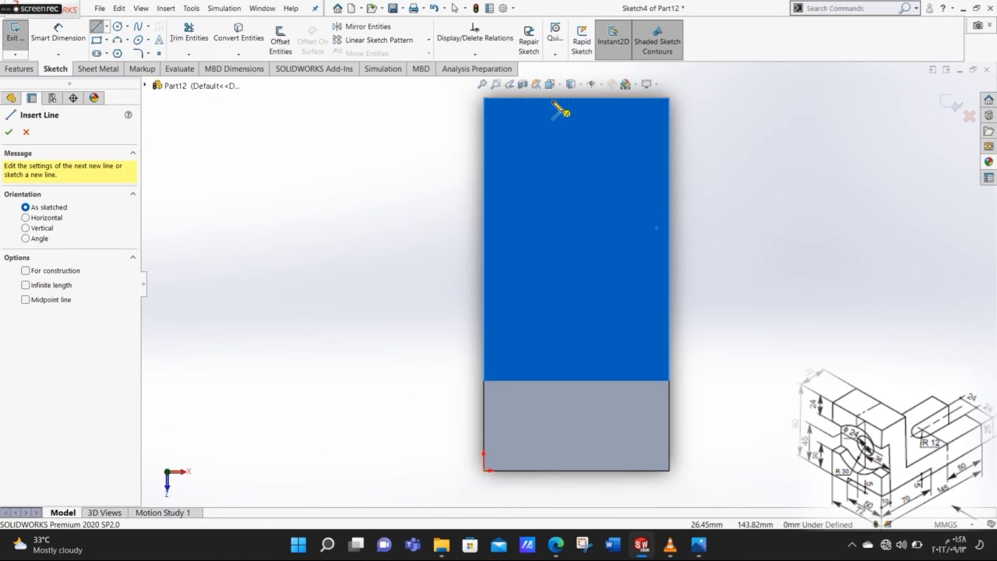
click(552, 98)
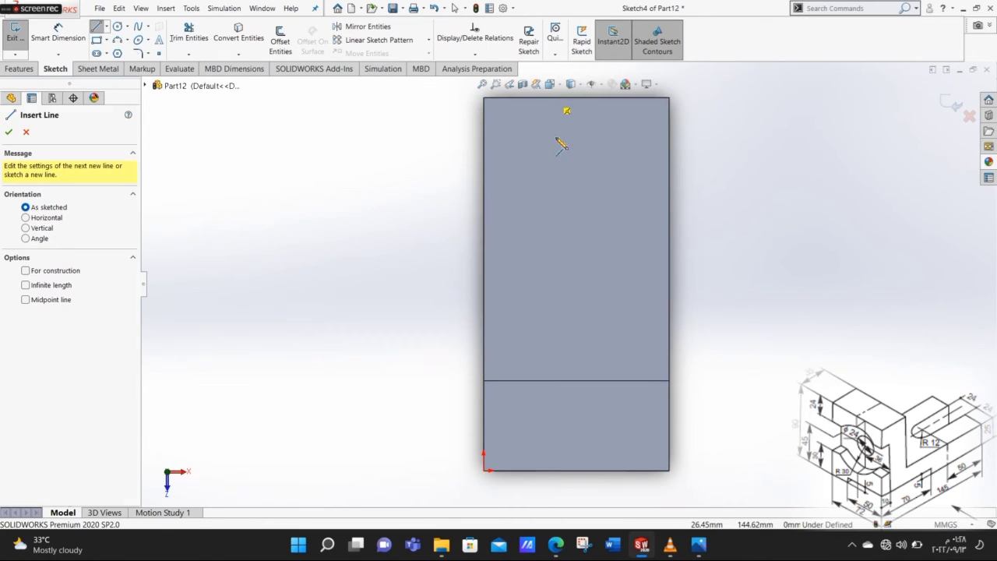
double_click(552, 289)
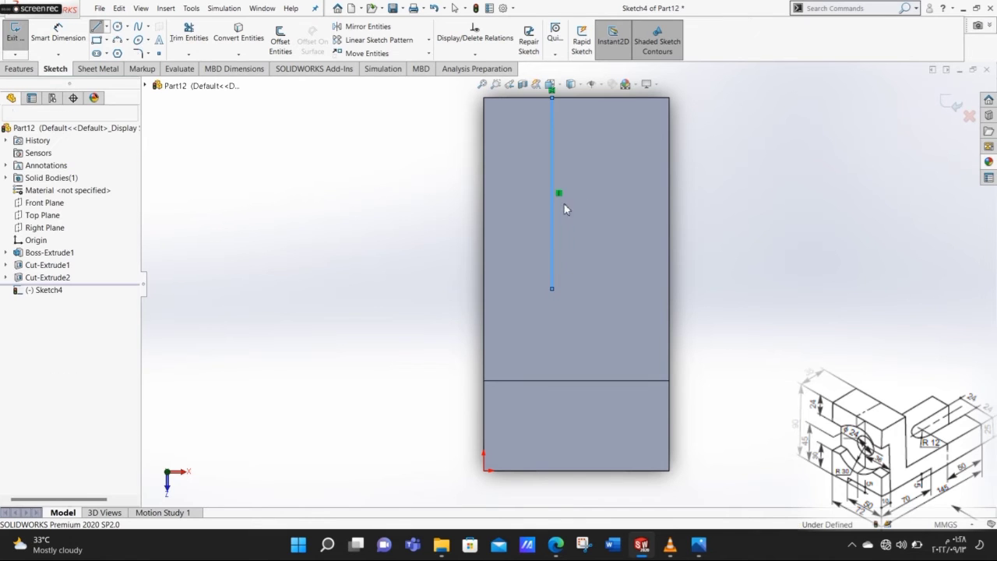
click(600, 99)
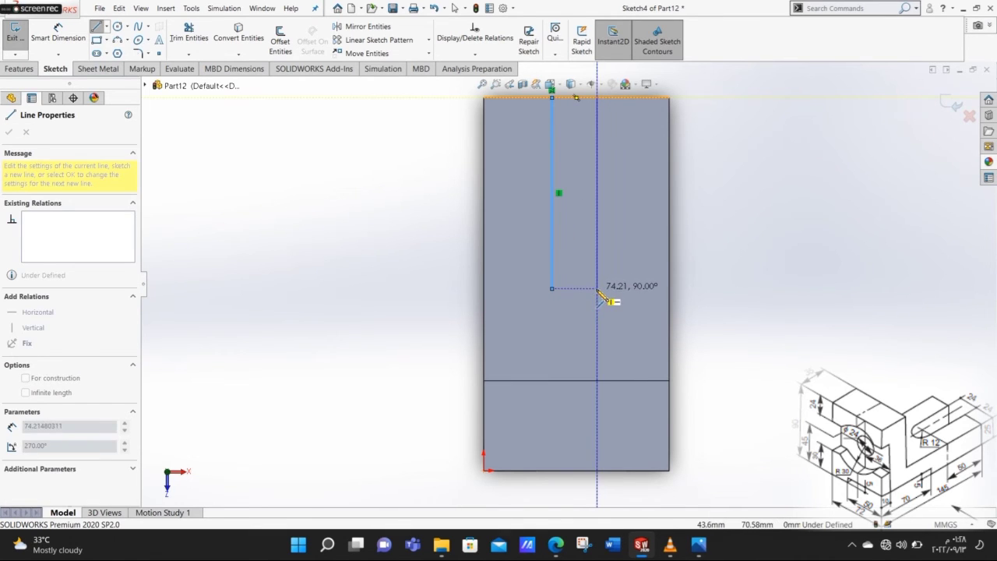
click(597, 289)
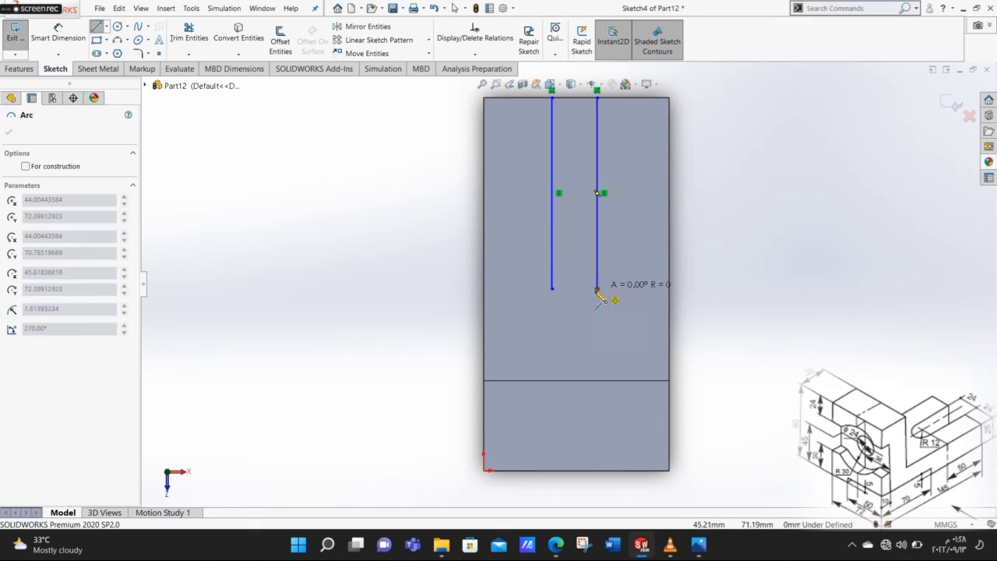
Step: Close the inner end of the slot outline with a tangent three-point arc of about 9 mm radius between the two lines' endpoints
click(118, 40)
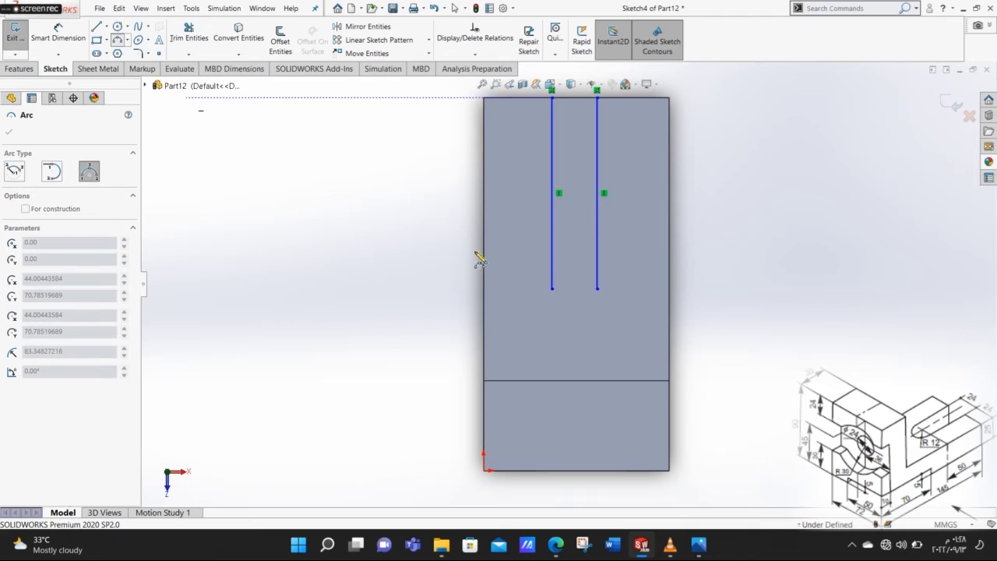
click(553, 290)
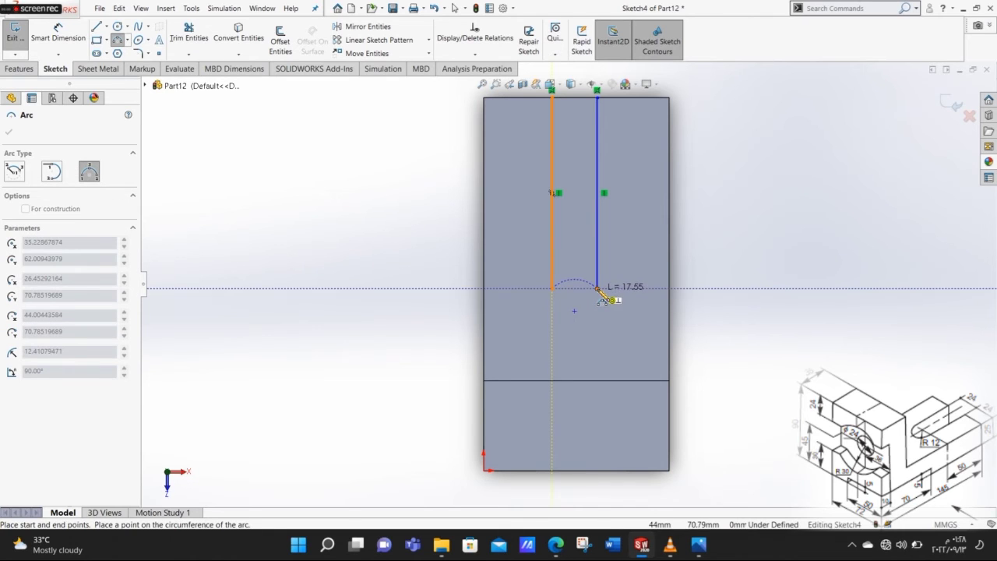
click(597, 290)
click(582, 316)
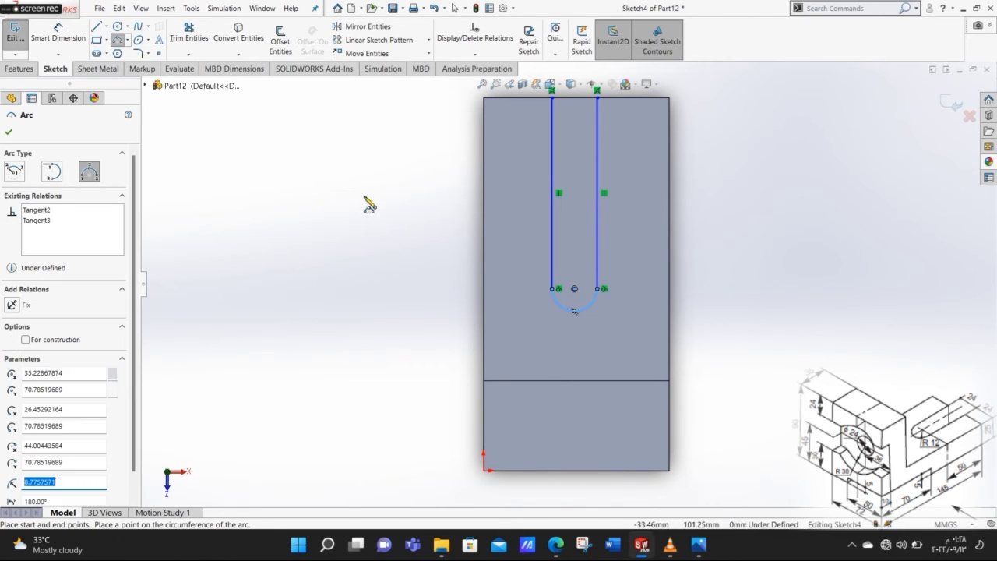
Step: Close the slot outline with a horizontal line along the rear edge between the open ends of the two parallel lines
key(l)
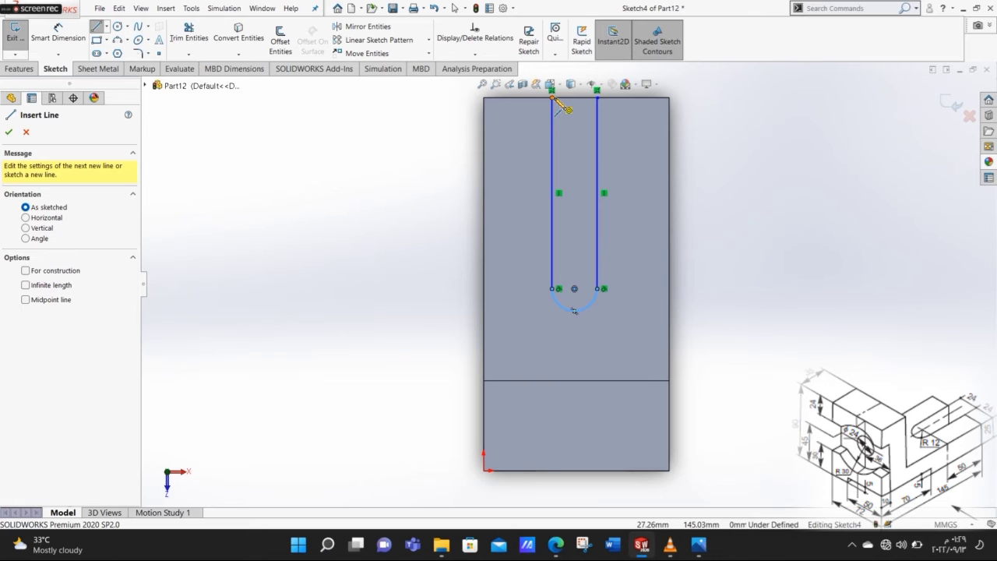
click(552, 99)
click(598, 99)
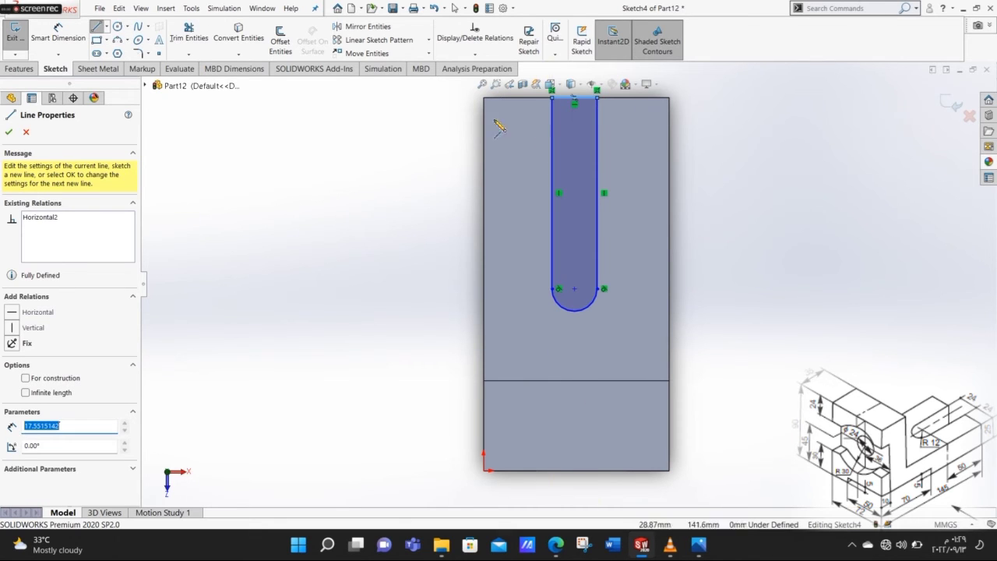
Step: Dimension the slot's width to 24 mm and the distance from its arc centre to the base's rear edge to 50 mm
click(57, 35)
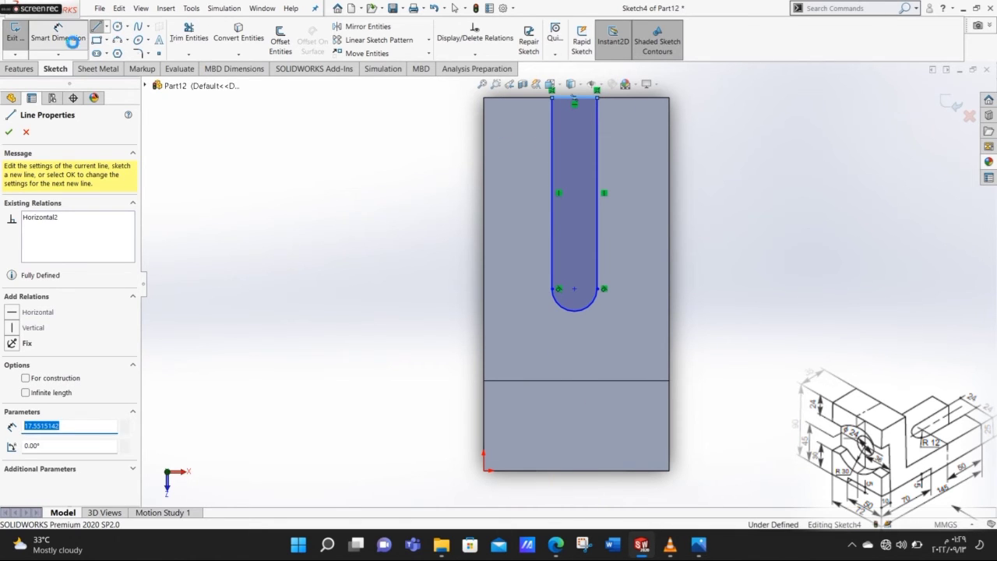
click(579, 100)
click(580, 145)
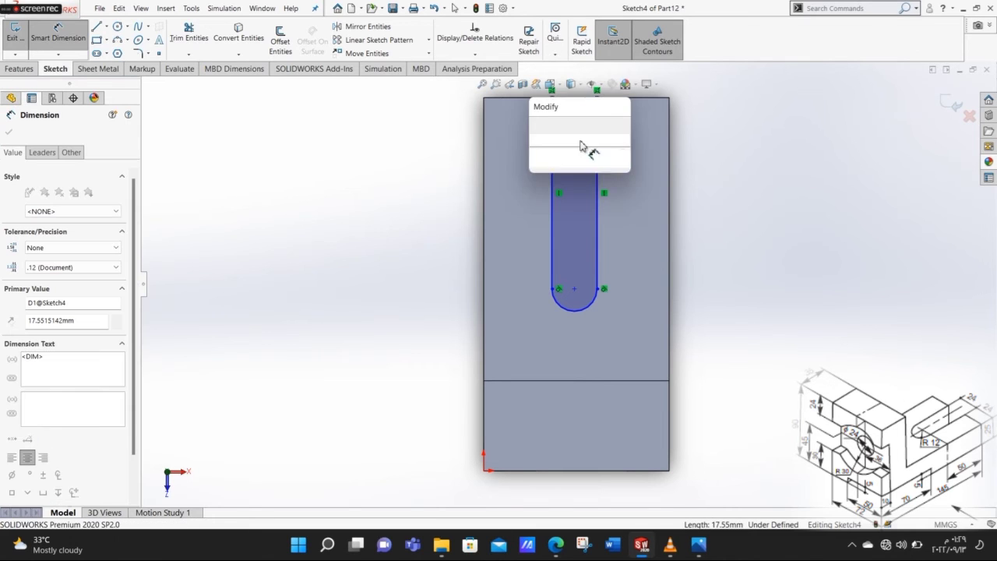
key(Return)
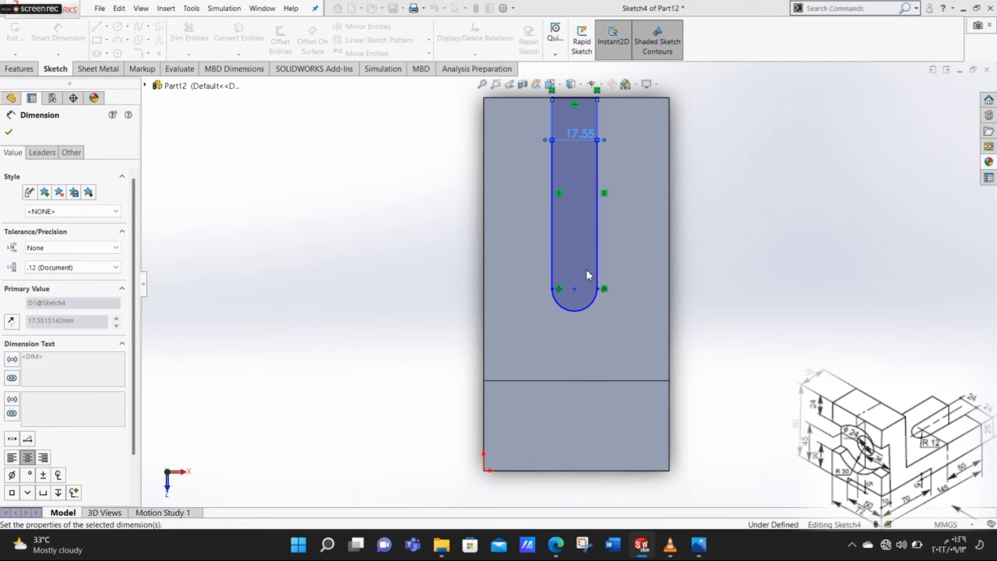
click(582, 289)
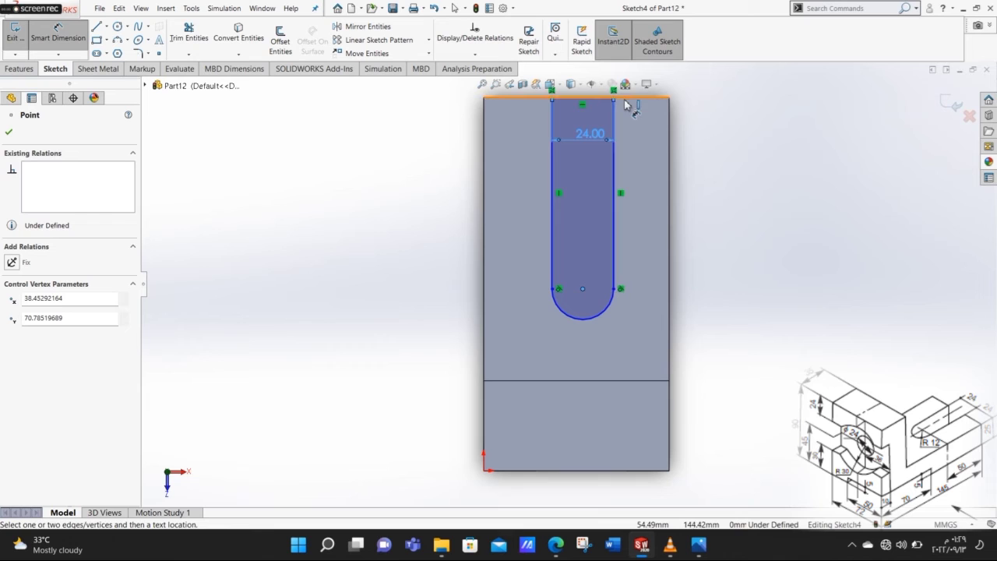
click(625, 99)
click(764, 217)
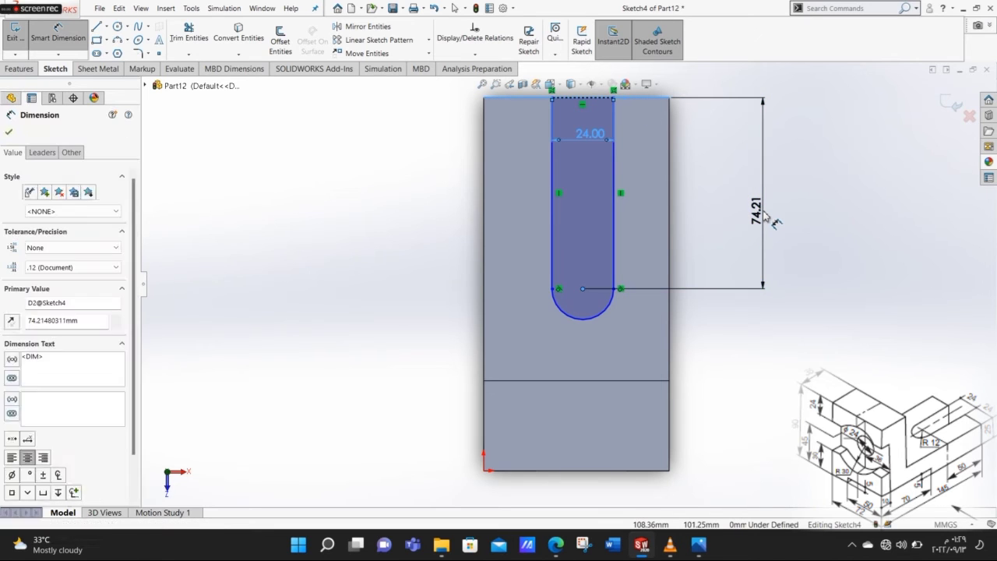
text(50)
key(Return)
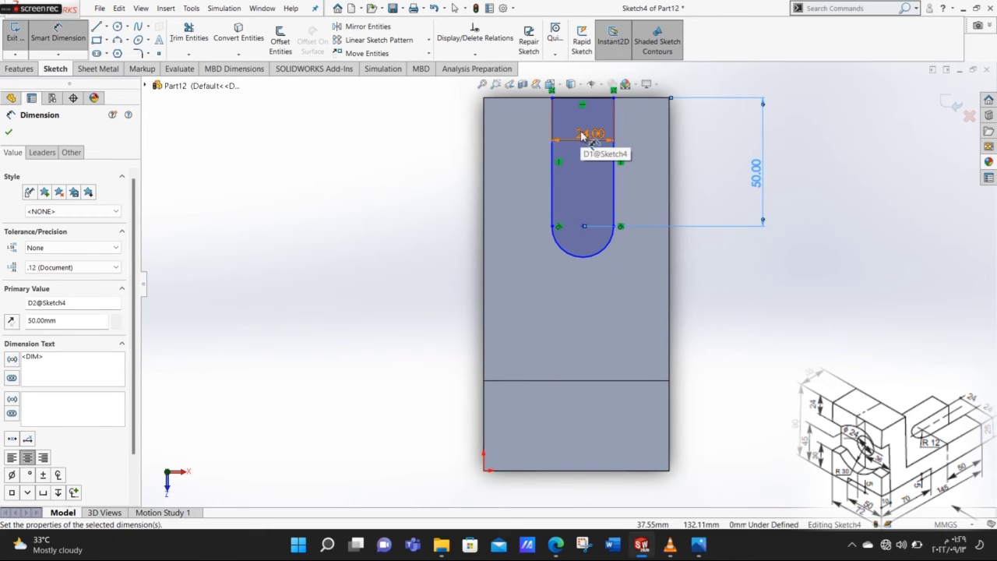
key(Escape)
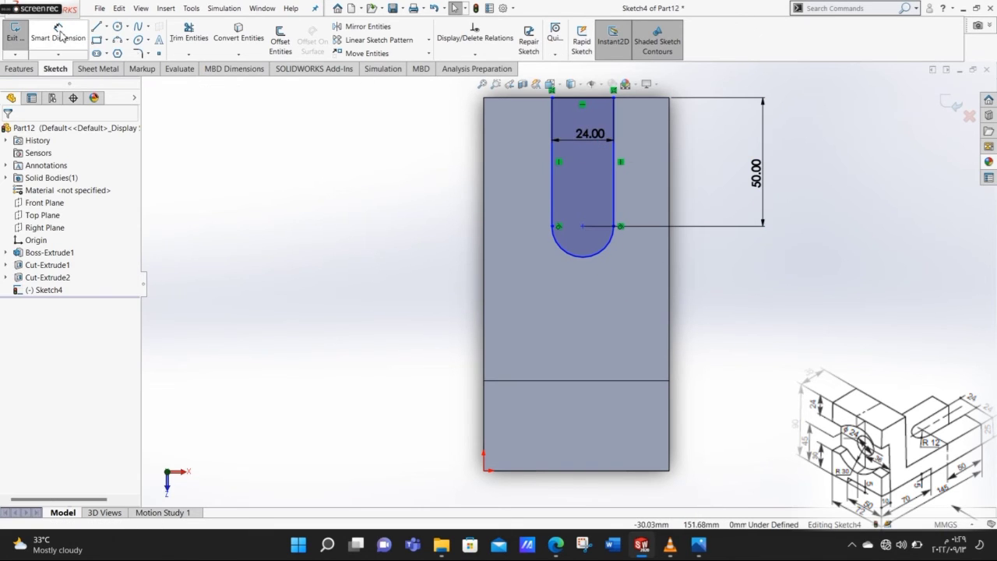
Step: Dimension the midpoint of the slot's end line to 72/2 (36 mm) from the base's long edge on the origin side
click(582, 98)
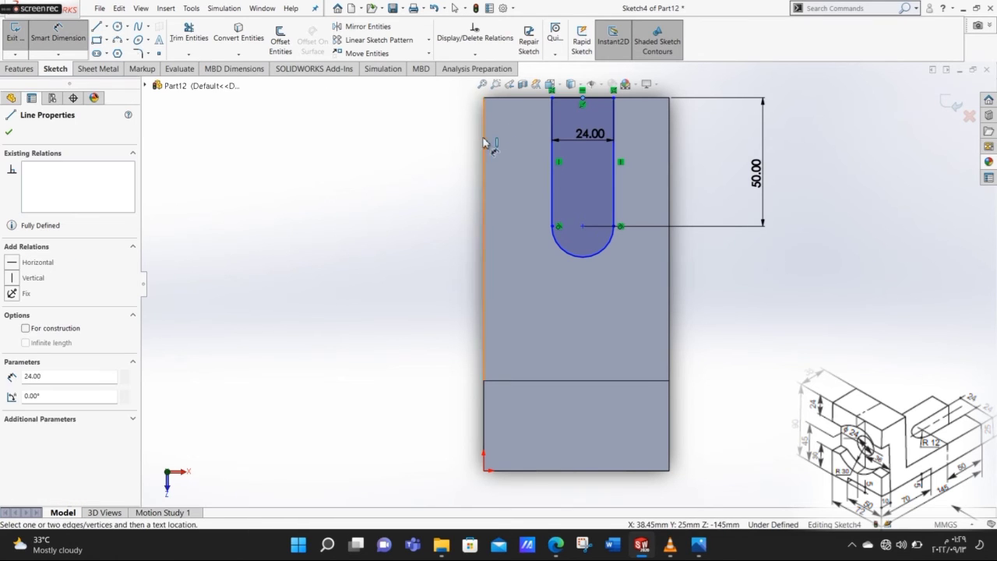
click(484, 144)
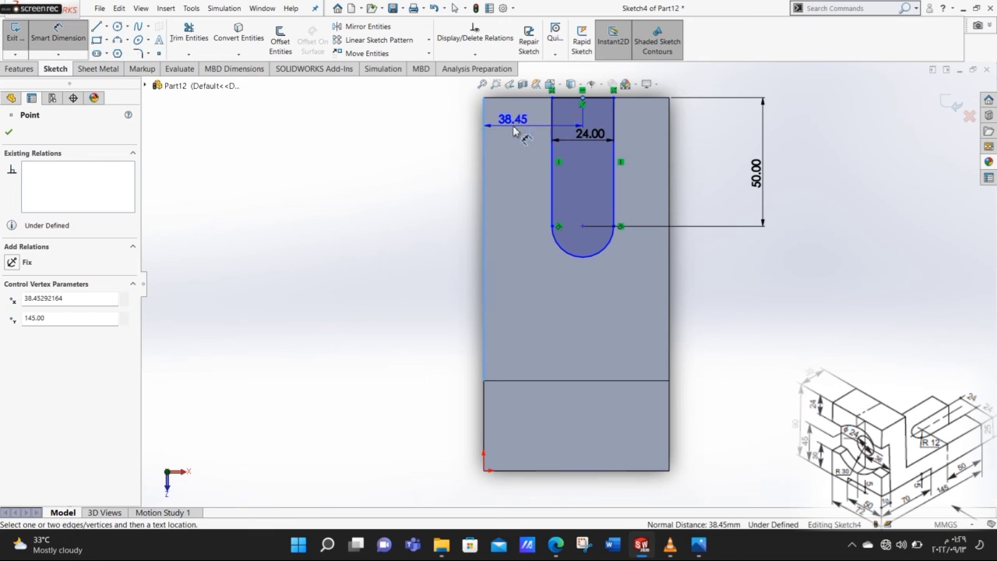
click(514, 130)
text(72/2)
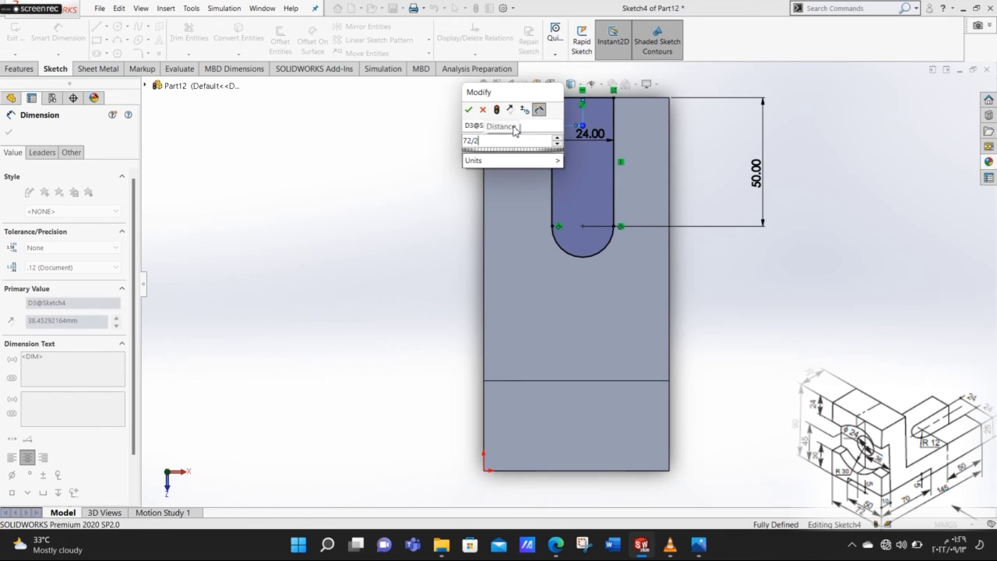
key(Return)
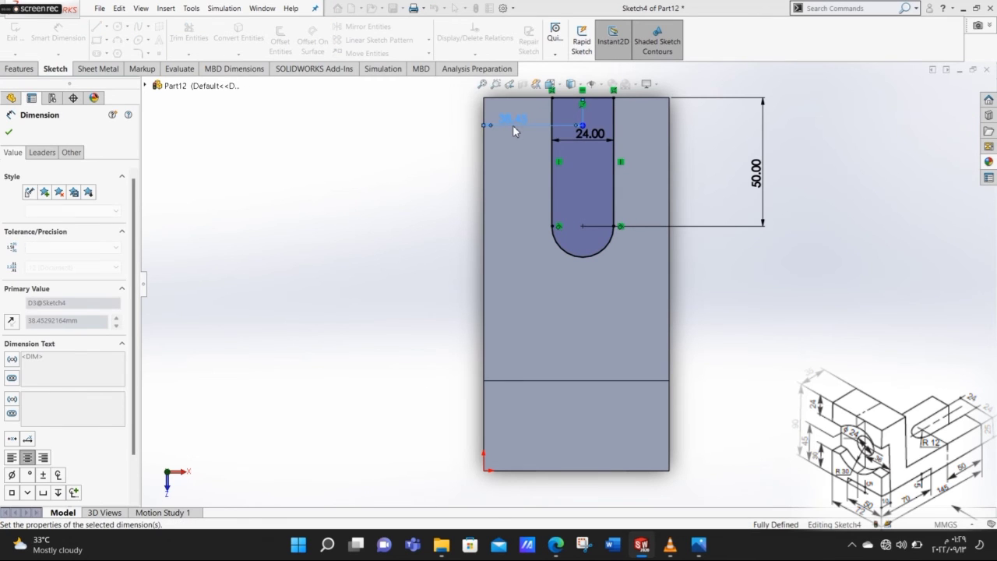
Step: Cut-extrude the slot profile through the whole base with the Through All end condition
click(15, 69)
click(178, 43)
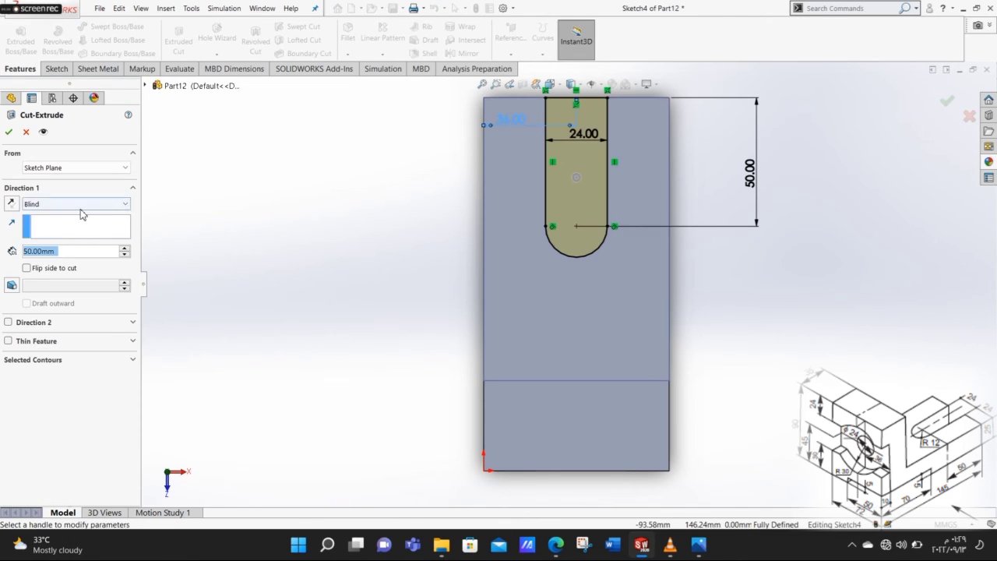
click(80, 207)
click(88, 225)
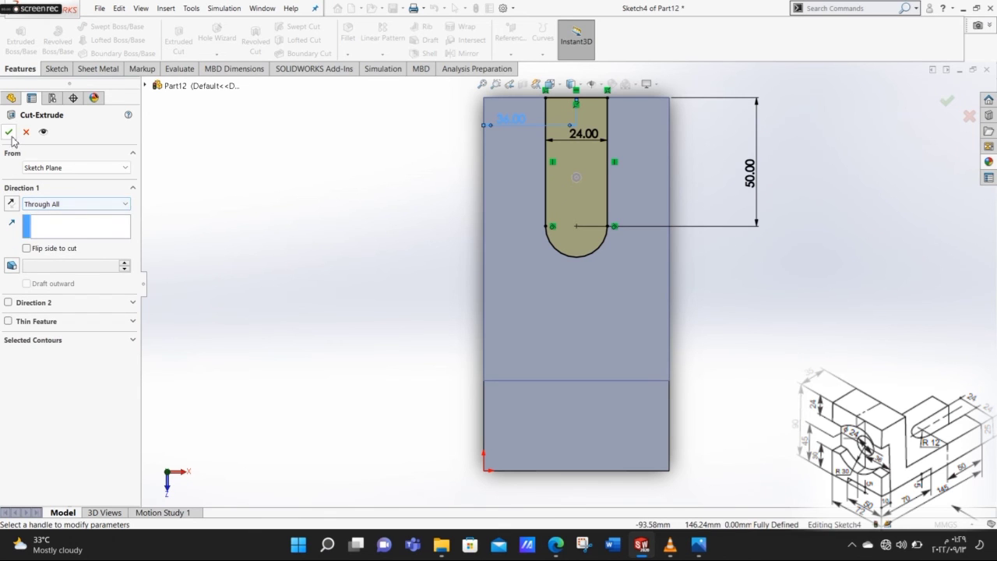
key(ctrl+7)
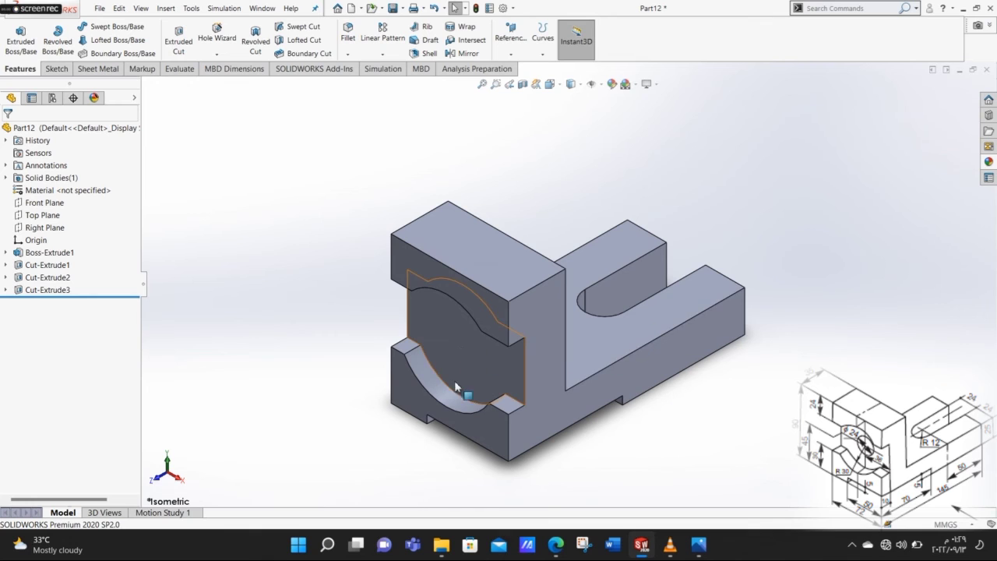
Step: Sketch a circle of about 9 mm radius on the lower front face's plane and make it concentric with the recess's upper arc
click(483, 434)
key(ctrl+8)
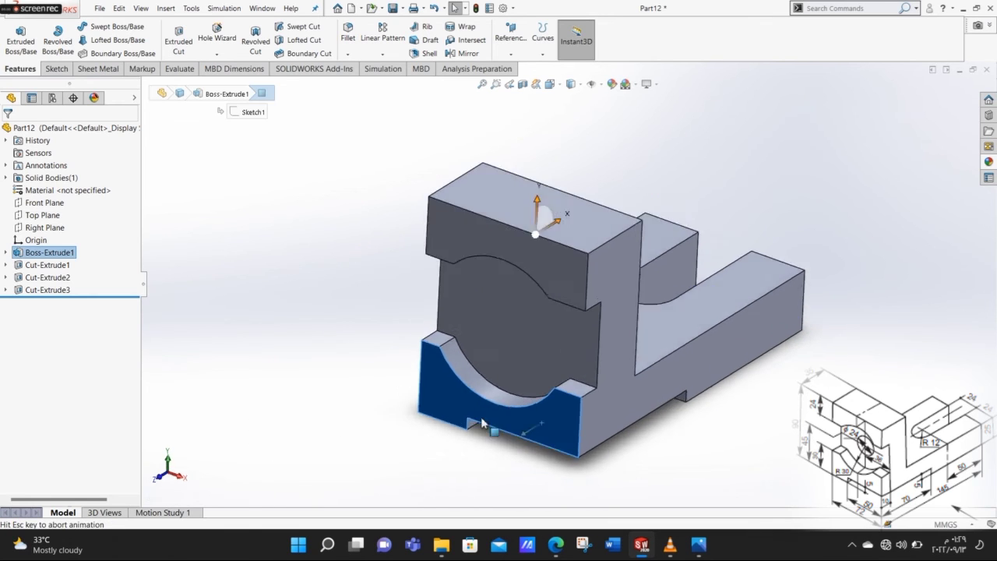
click(55, 69)
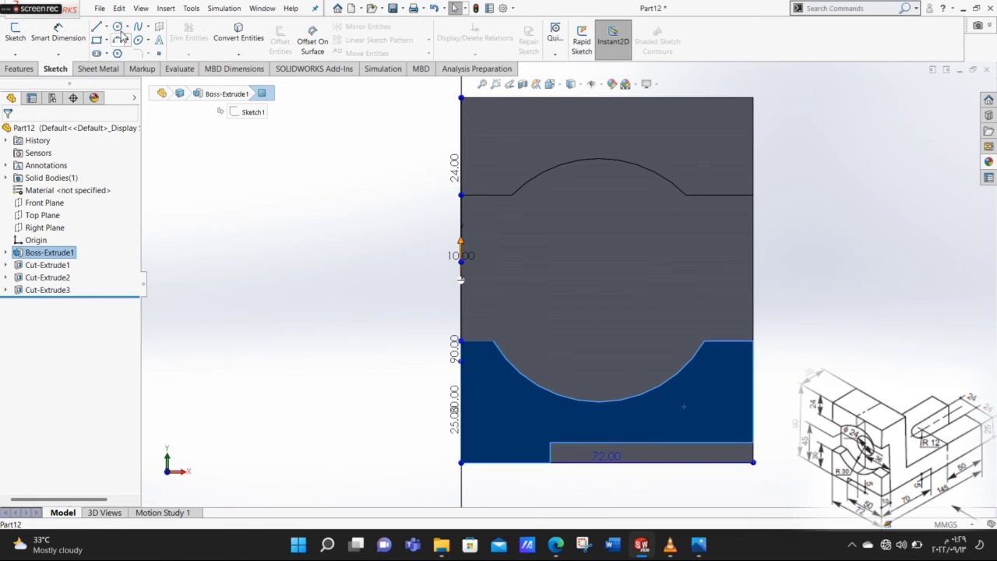
click(119, 27)
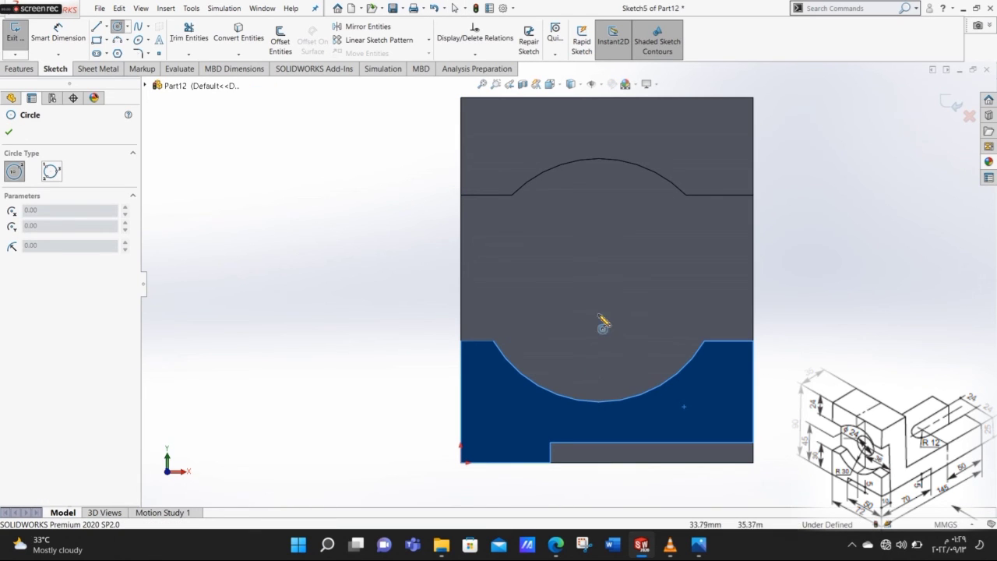
click(605, 267)
click(635, 292)
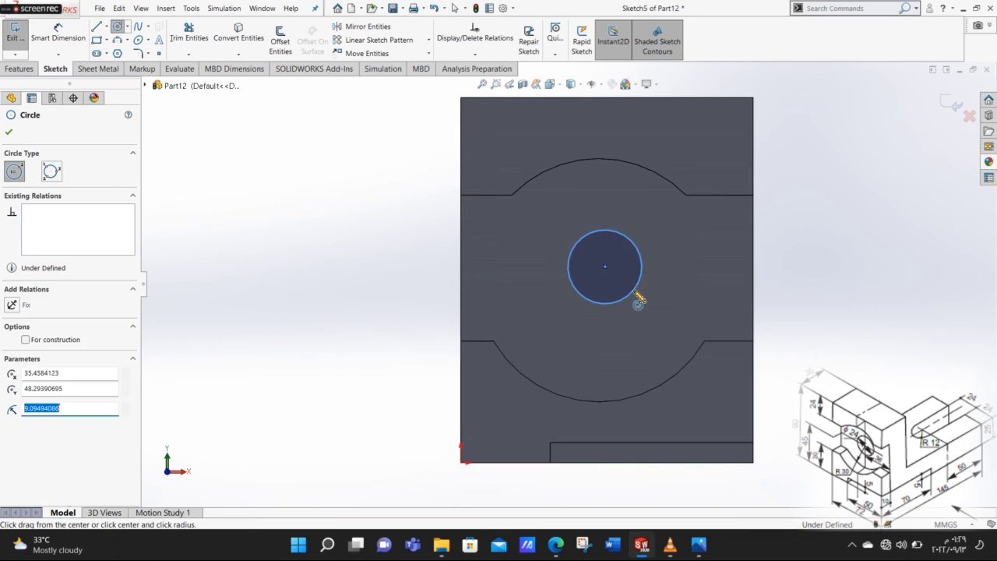
key(Escape)
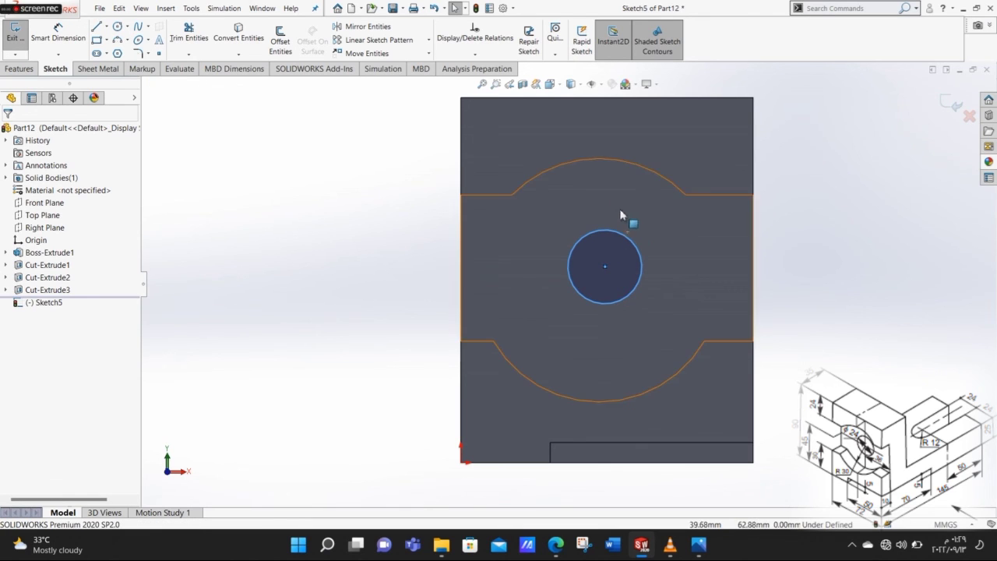
ctrl+click(610, 160)
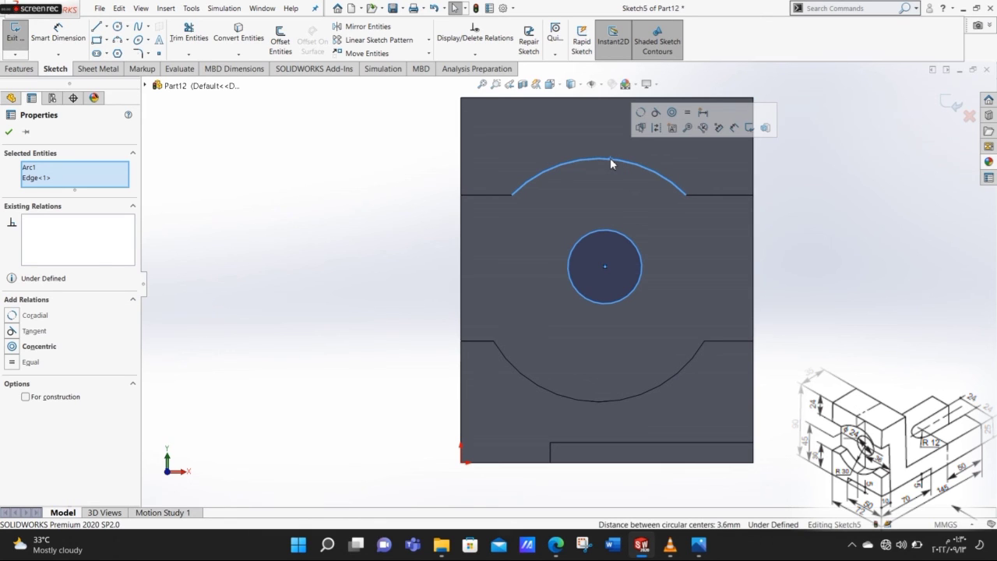
click(35, 347)
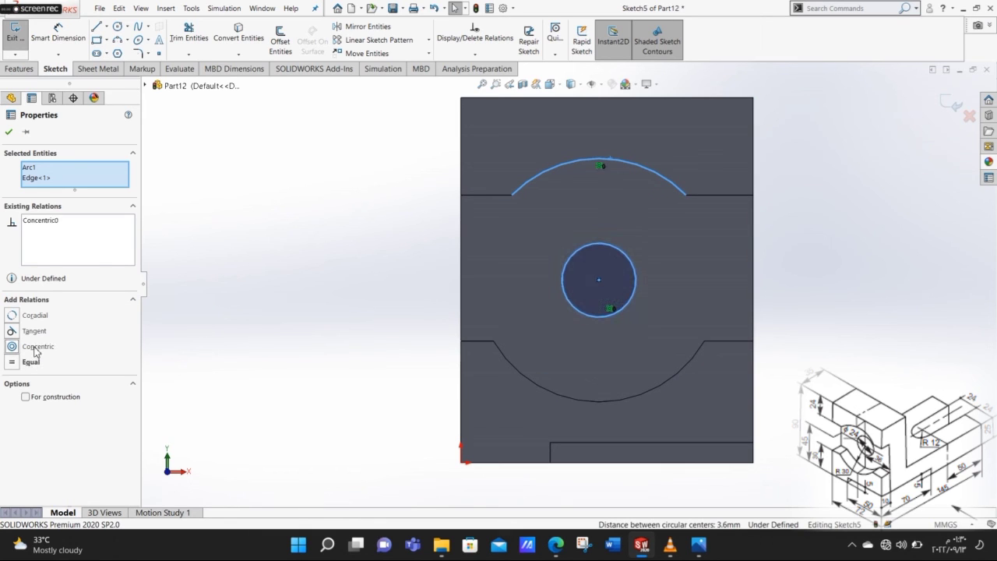
Step: Cut-extrude the circle through the upright with the Through All end condition and show the bracket in isometric view
click(18, 69)
click(174, 41)
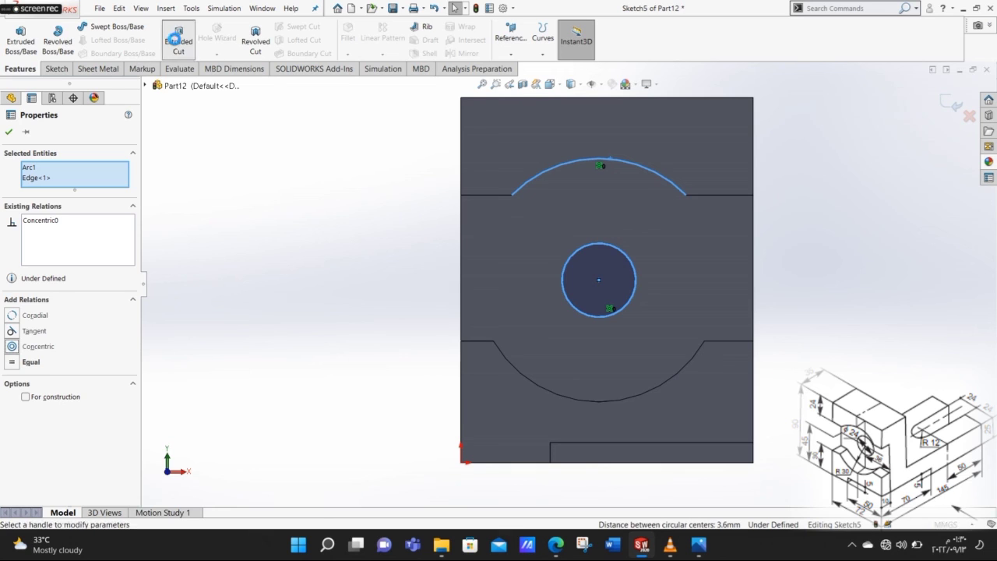
click(76, 204)
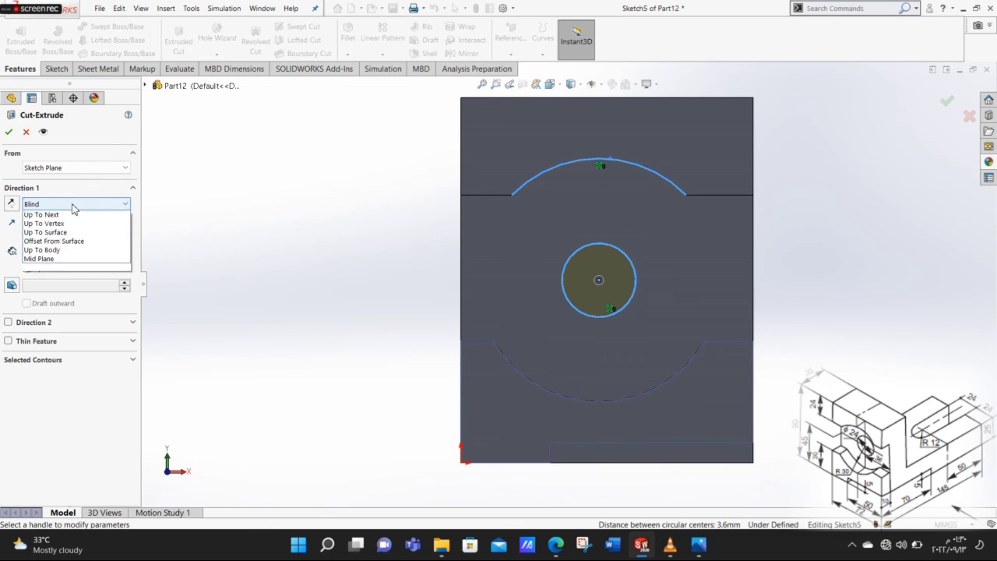
click(43, 224)
click(9, 132)
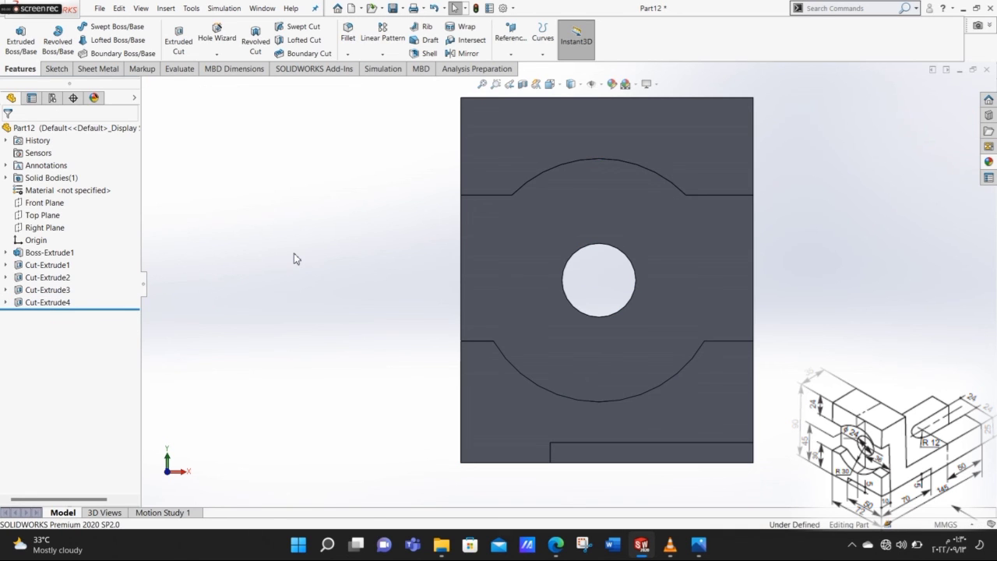
key(ctrl+7)
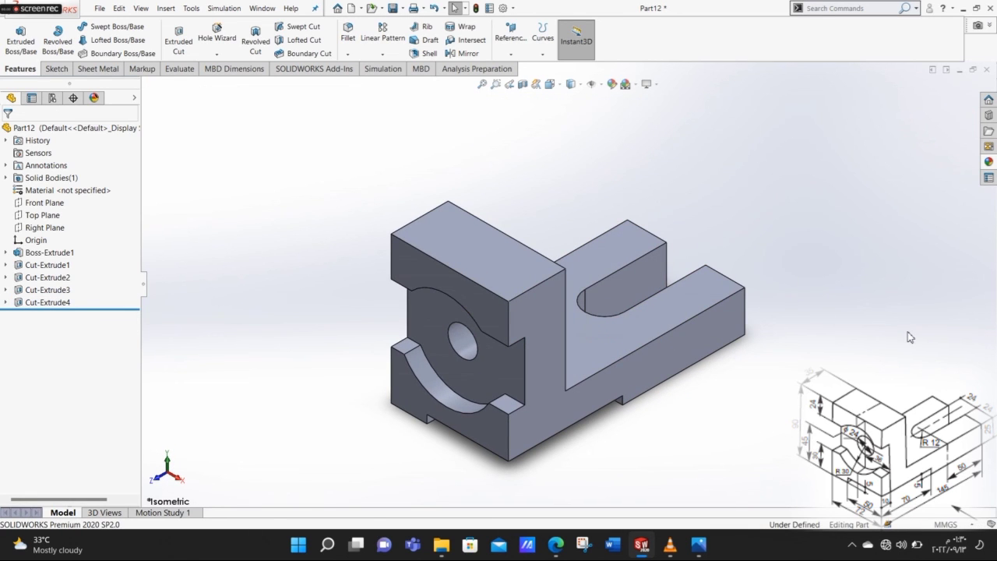